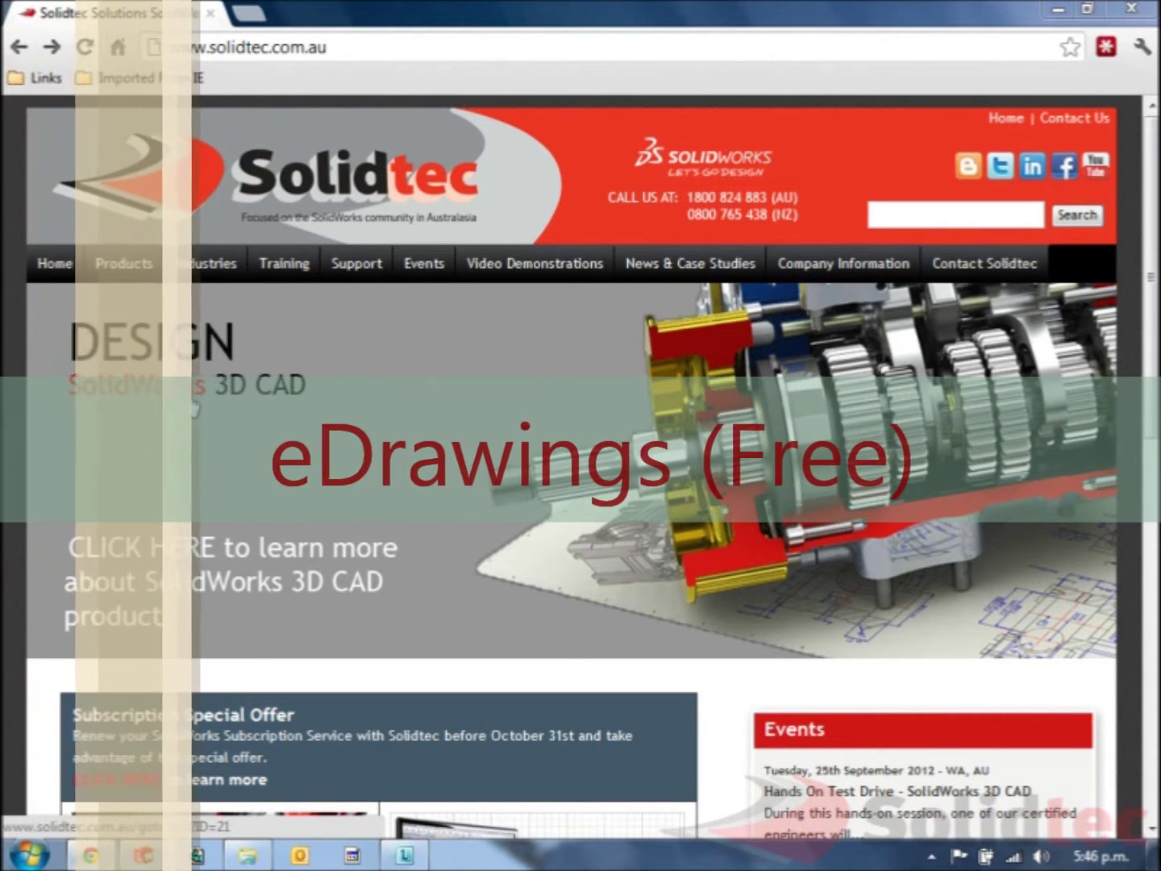
Load the solidworks.com website in the browser
click(375, 49)
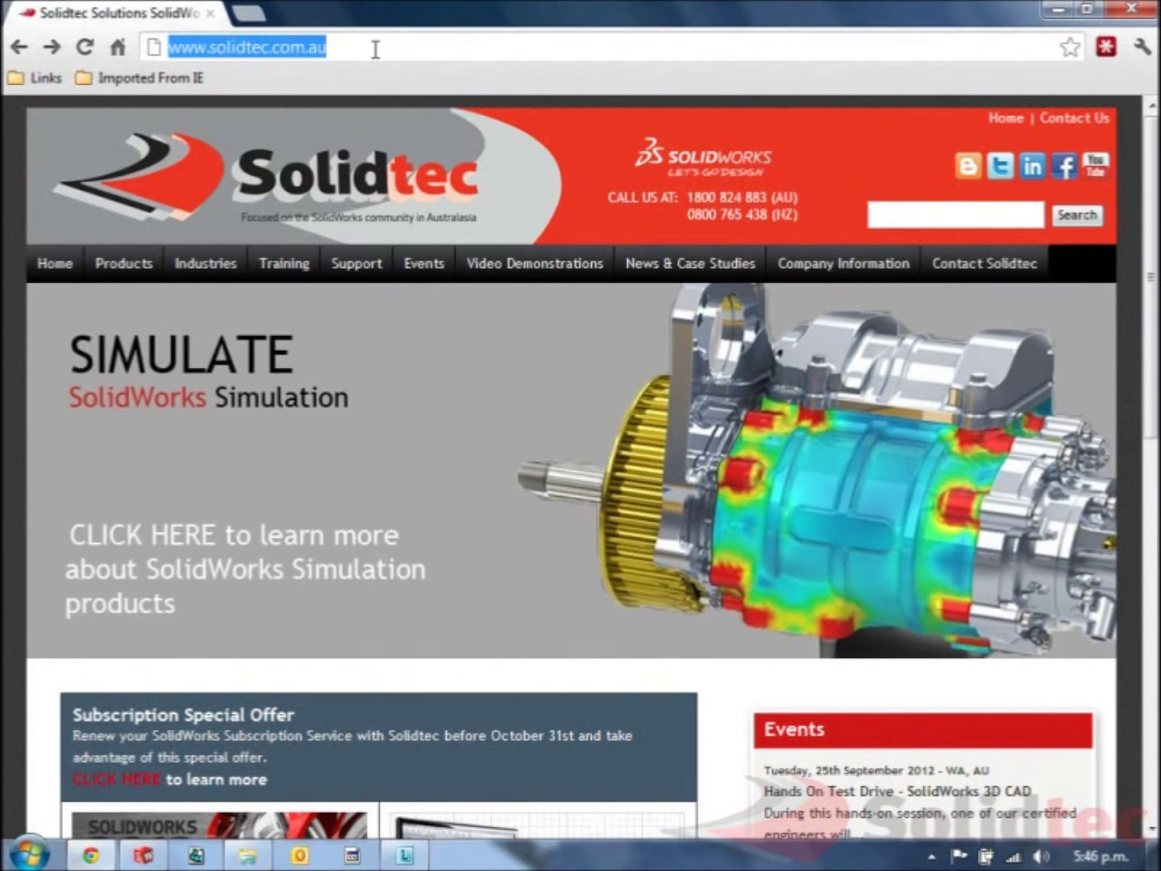
text(solidworks.com)
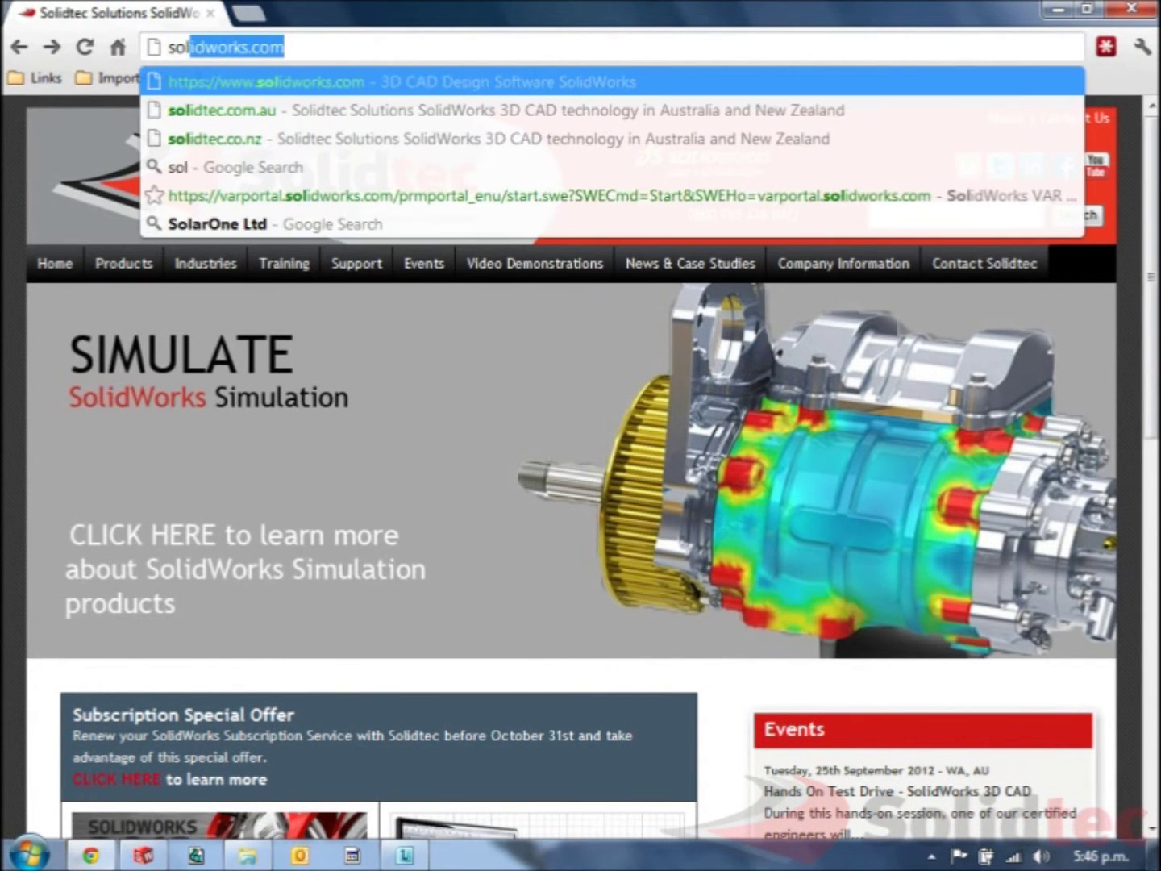
key(Return)
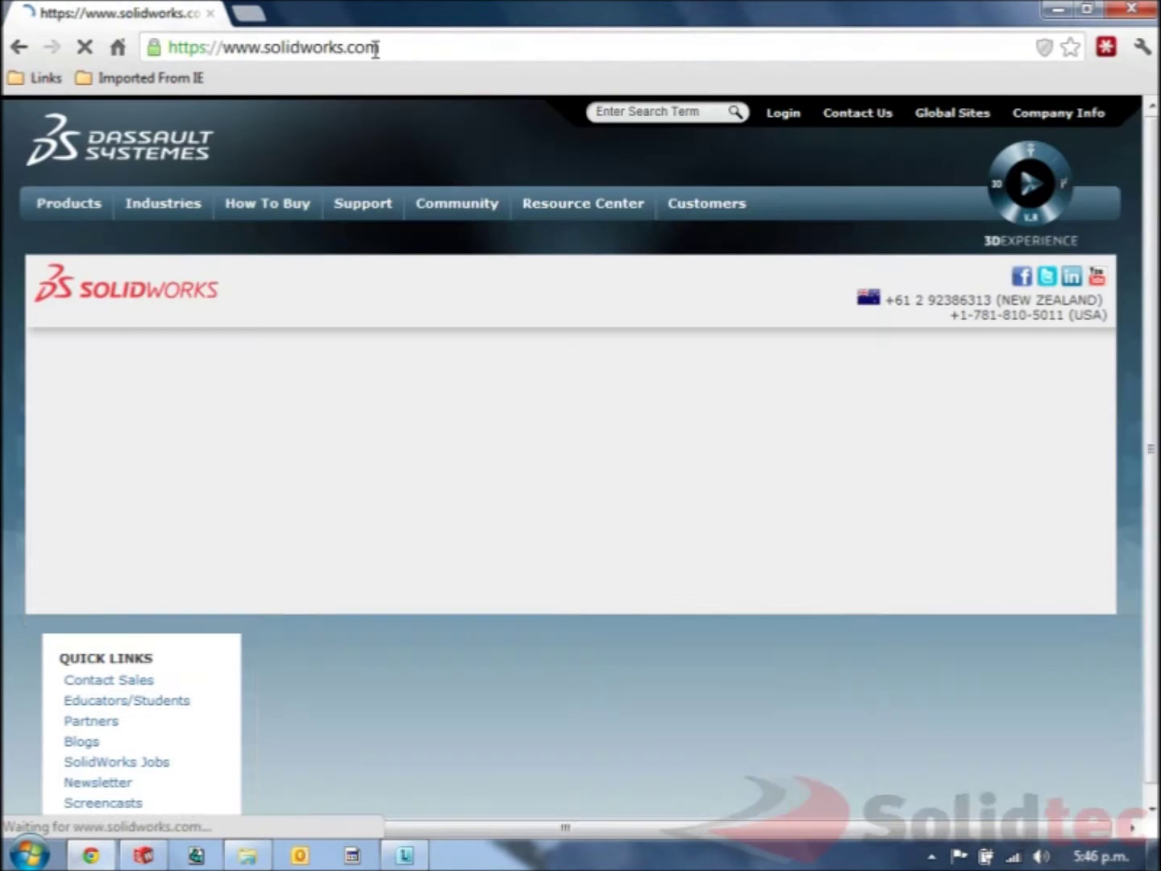
Go to the SolidWorks Downloads page and show the list of free CAD tools
scroll(864, 206, down, 7)
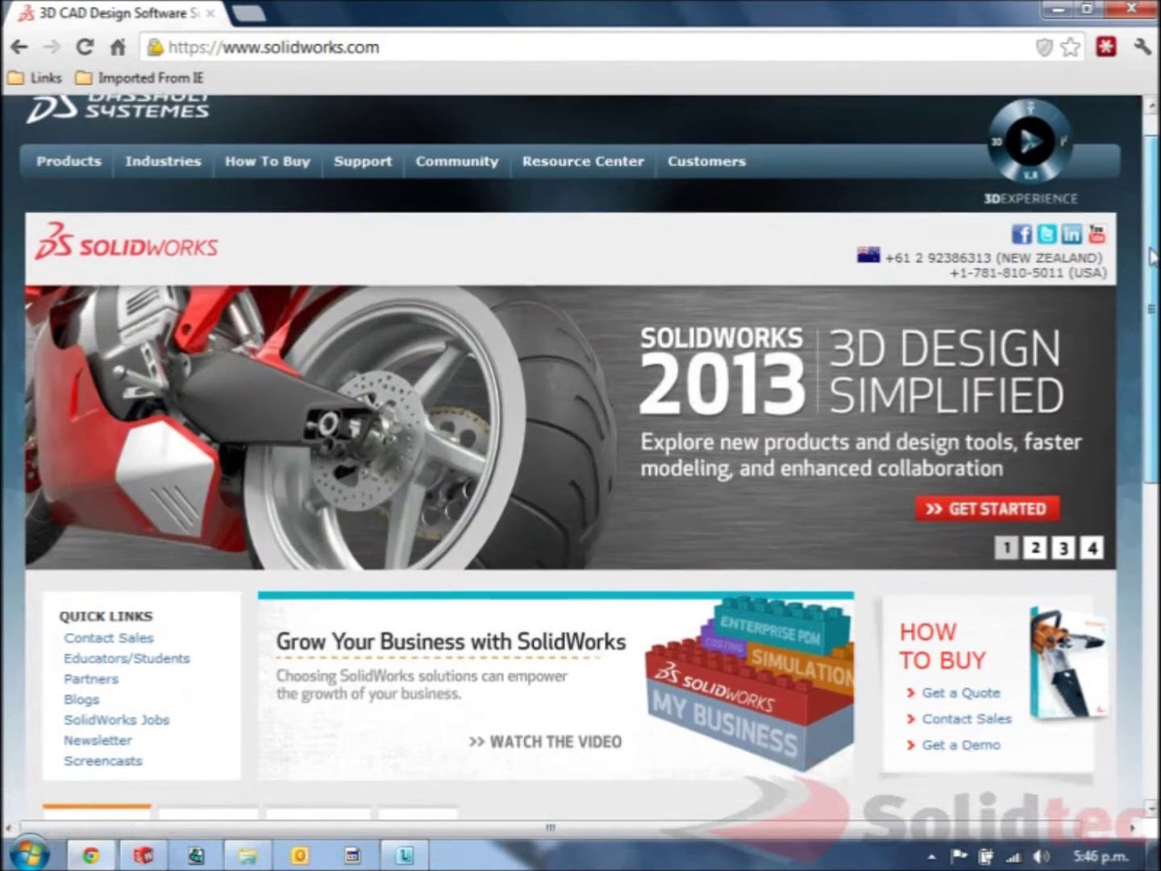
scroll(985, 601, down, 1)
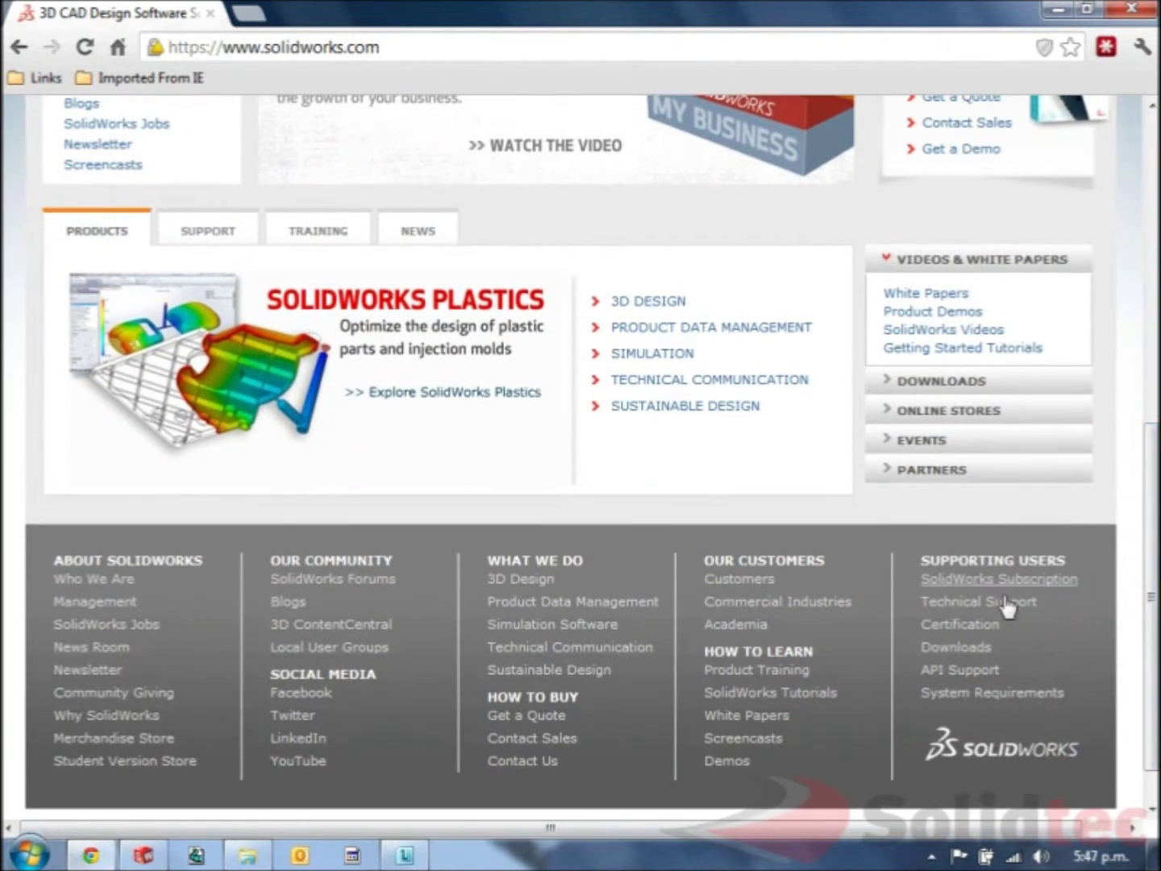
click(961, 651)
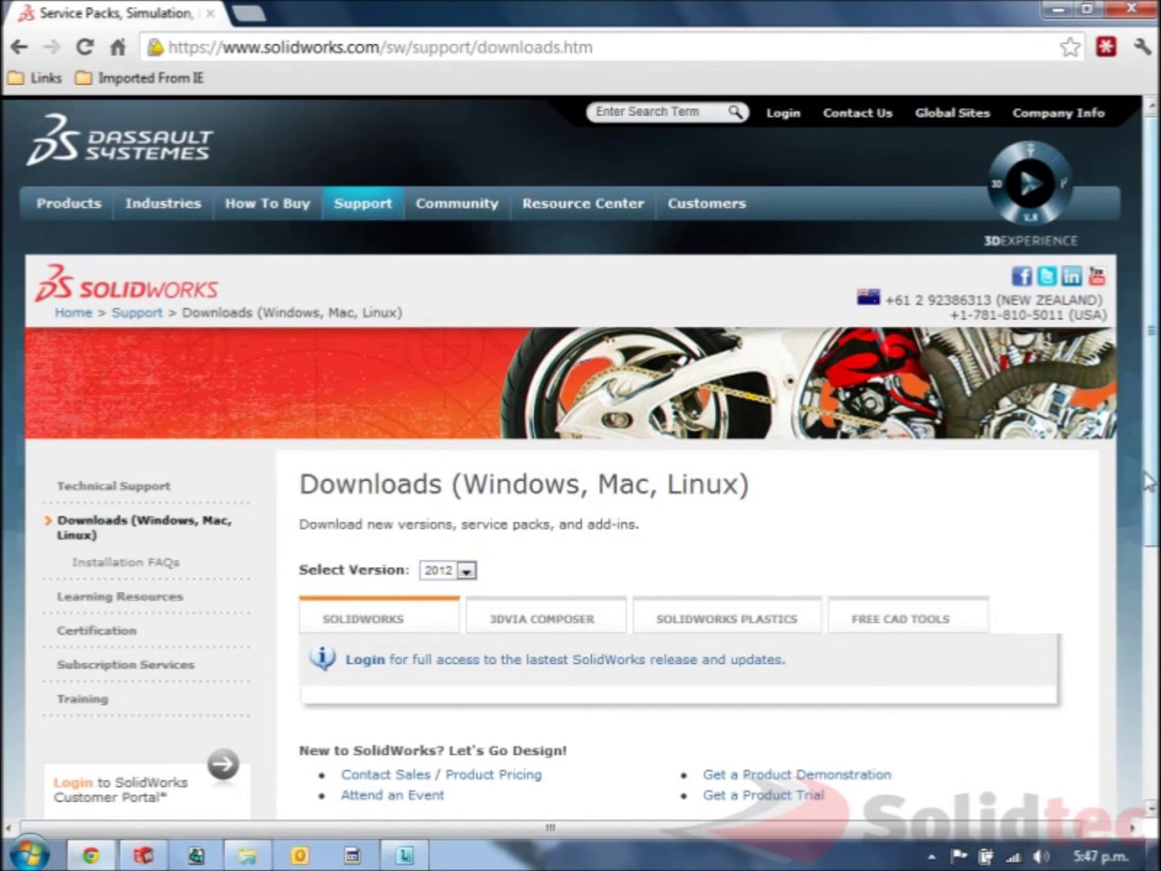
scroll(1149, 483, down, 3)
click(907, 429)
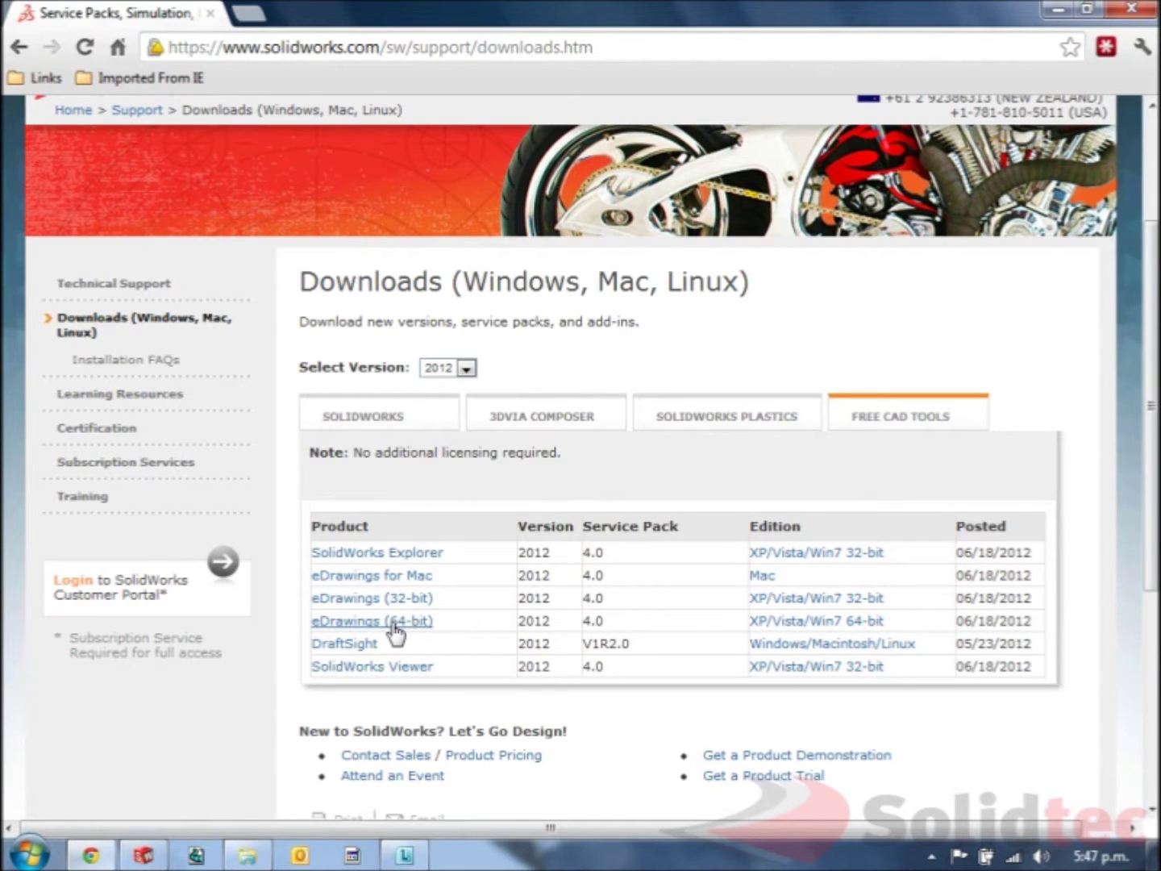
click(29, 855)
click(339, 533)
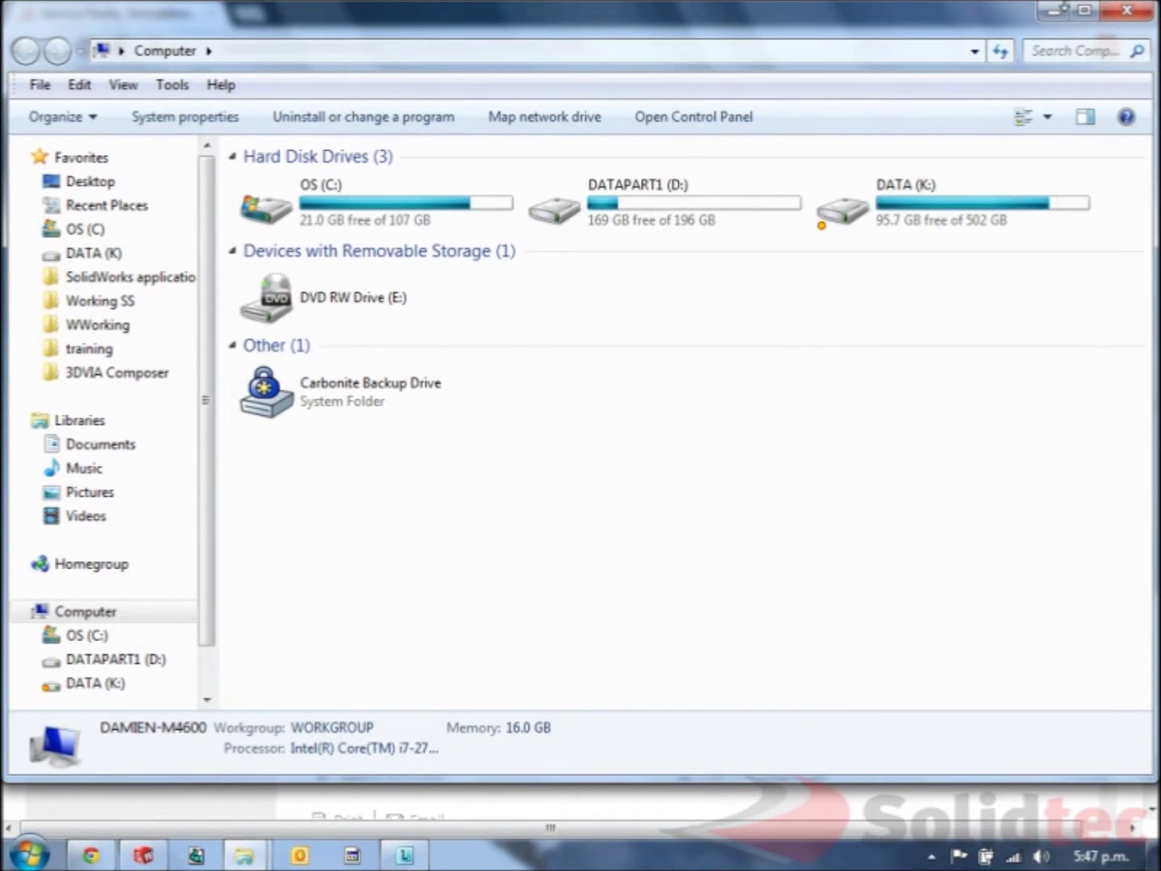
click(1128, 9)
Check the computer's system type in the Windows system properties and close the window
click(29, 855)
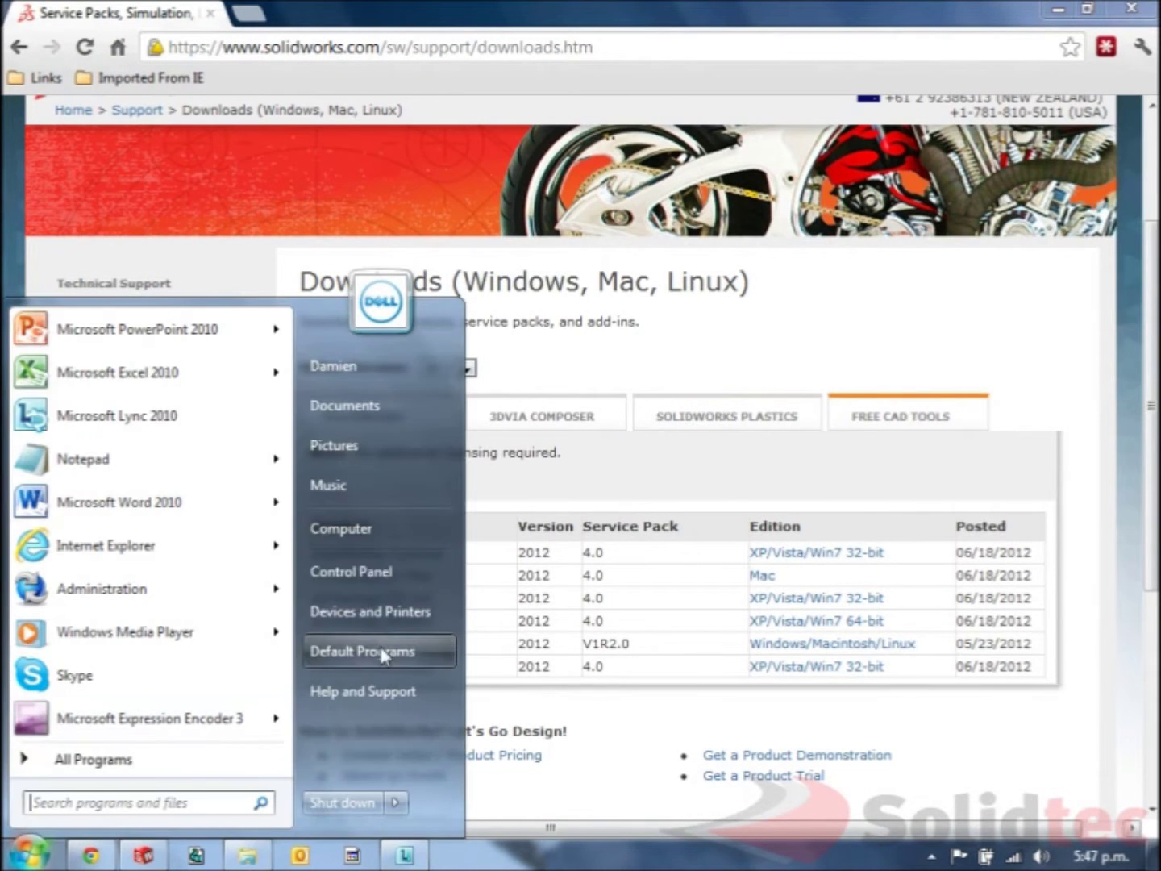
right_click(375, 530)
click(452, 744)
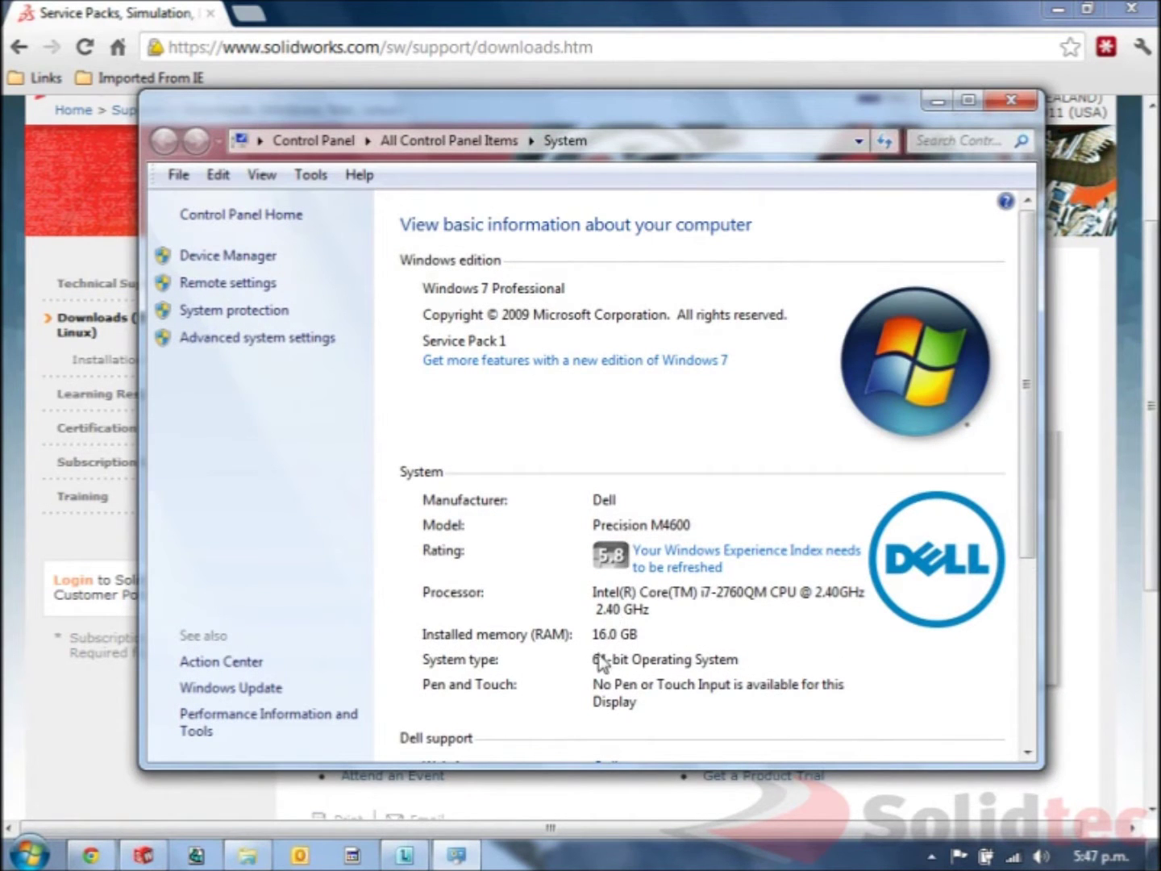
click(1012, 104)
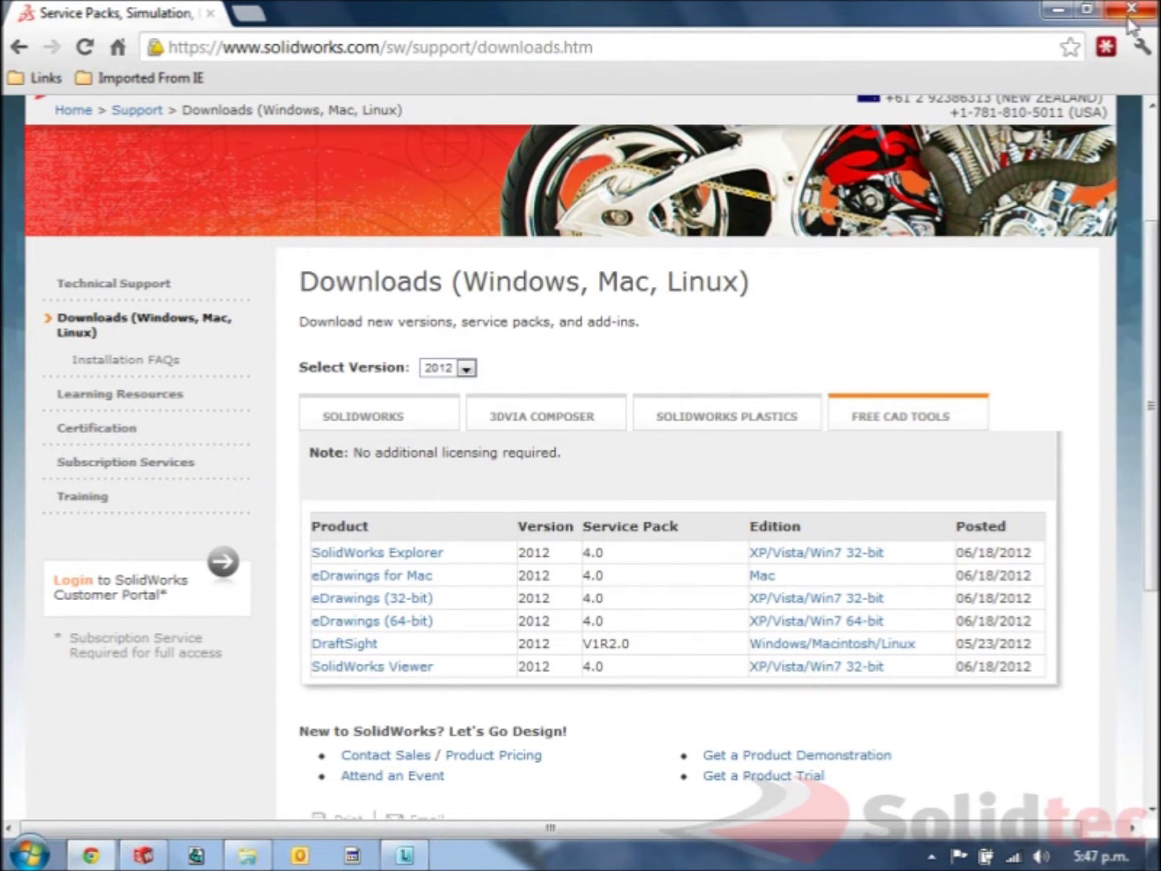
Switch to the desktop, open the Finished Trailer Chassis.EASM file in eDrawings and maximize its window
click(1058, 9)
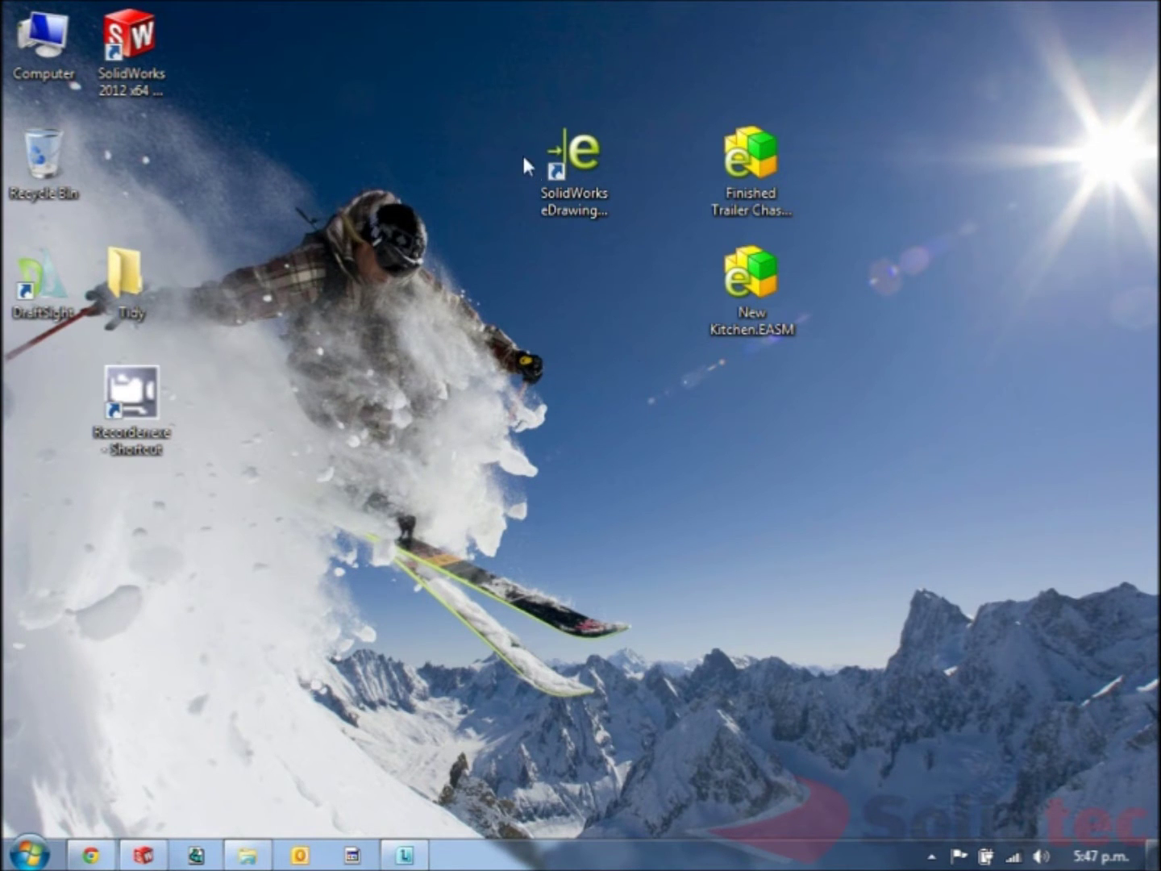
double_click(574, 170)
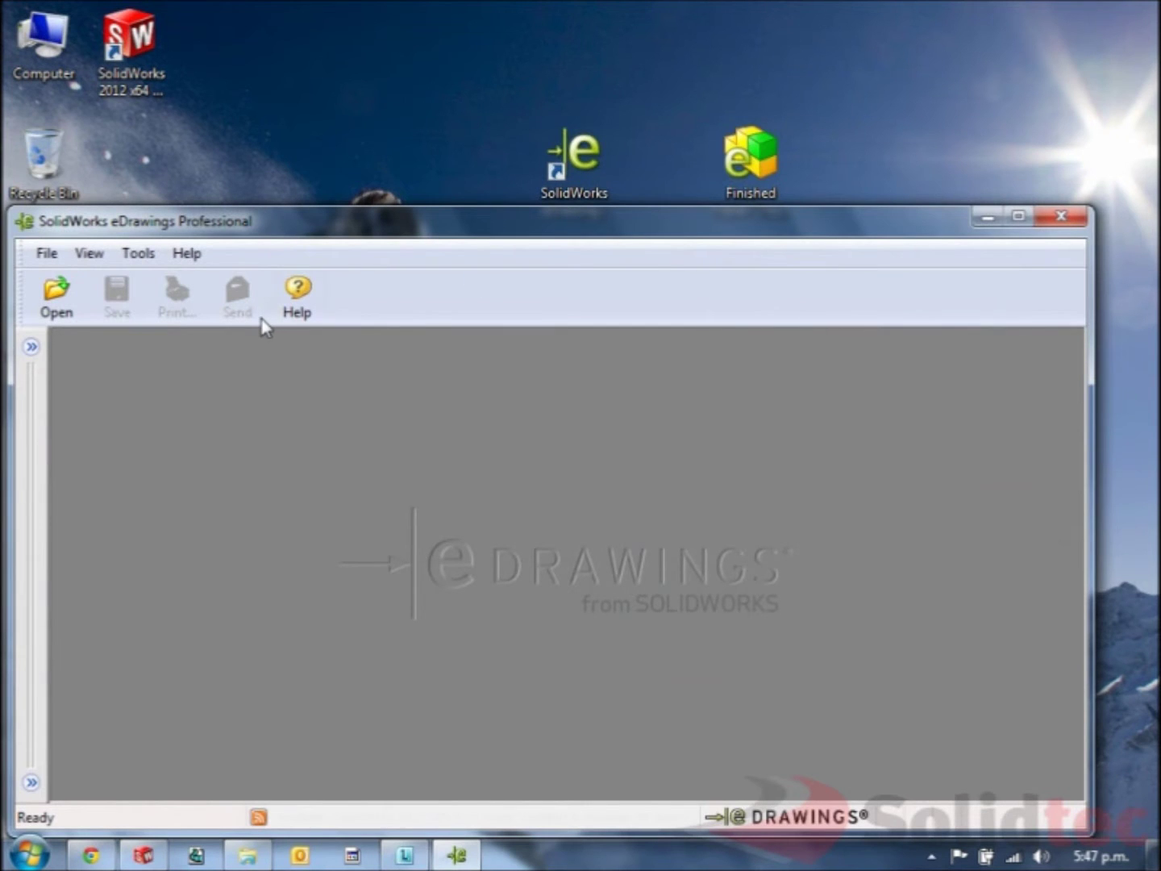
click(1058, 219)
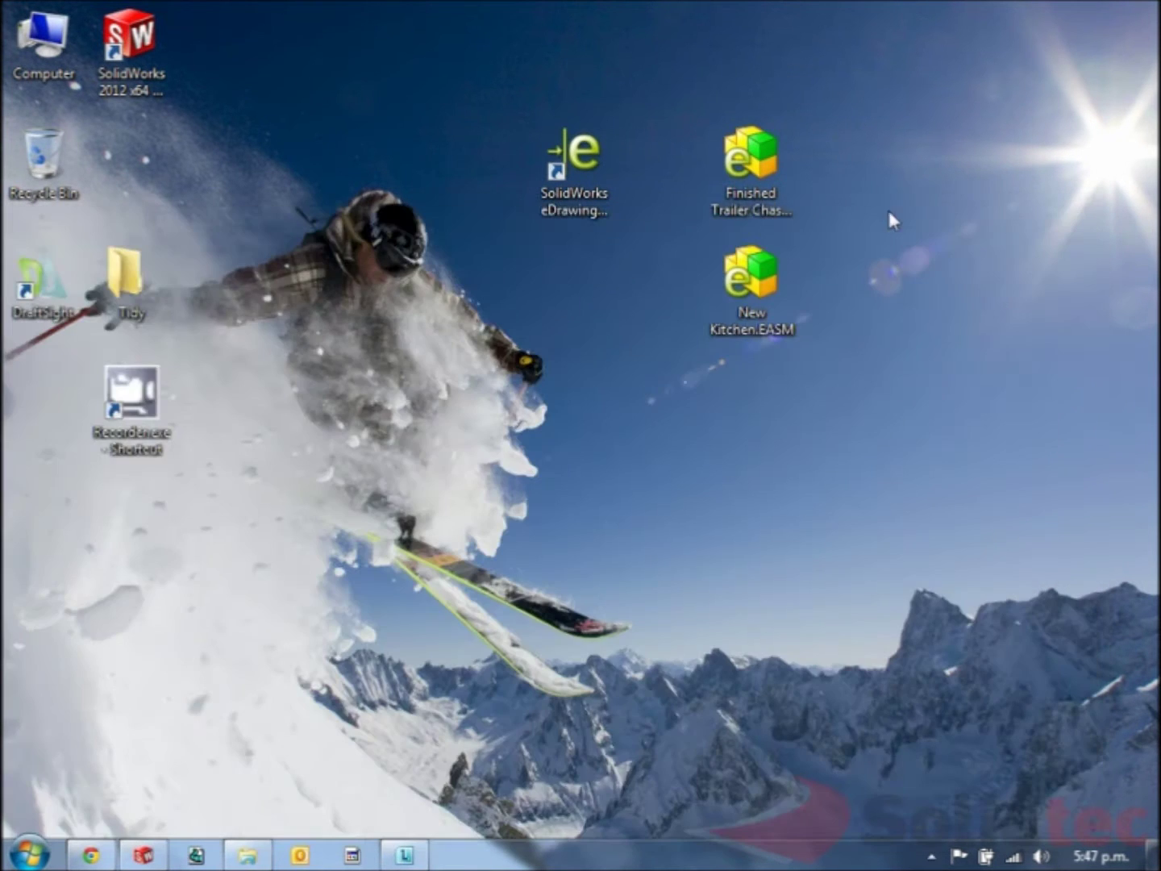
double_click(751, 165)
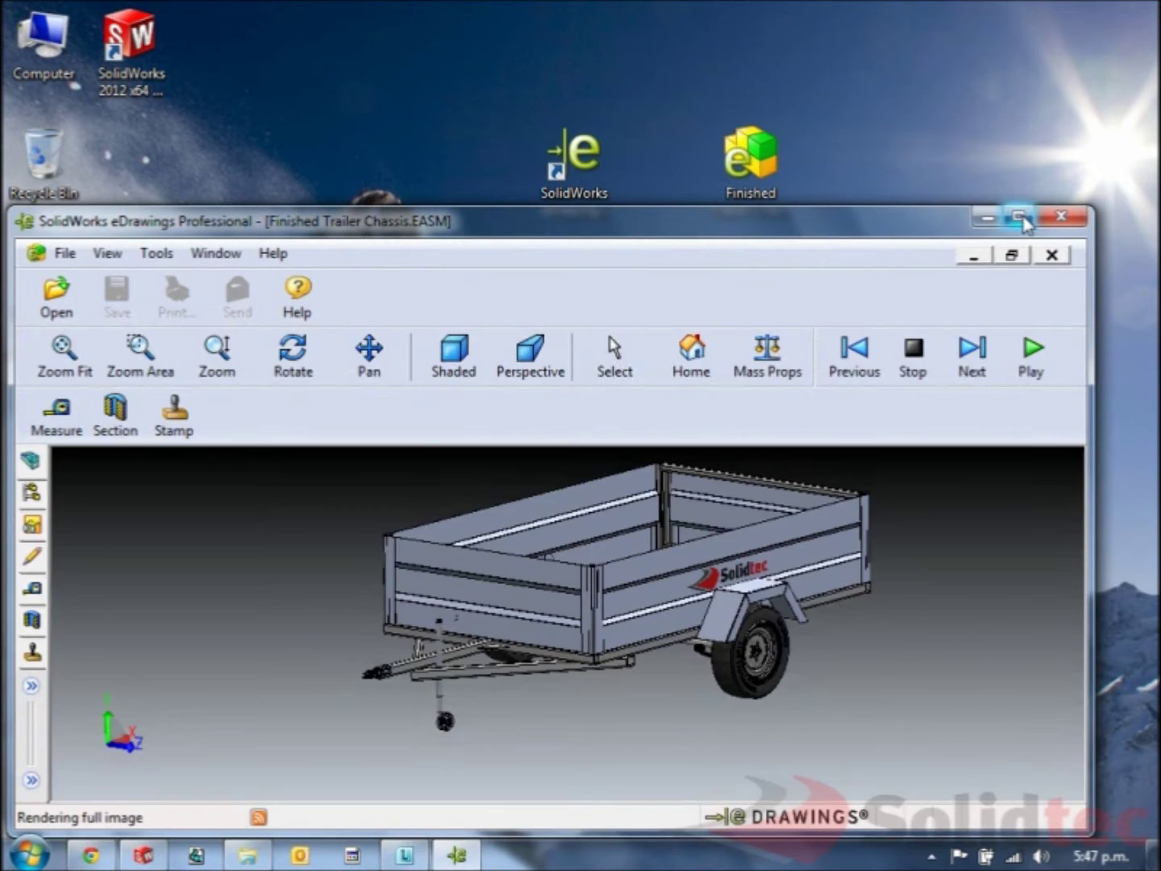
click(1020, 218)
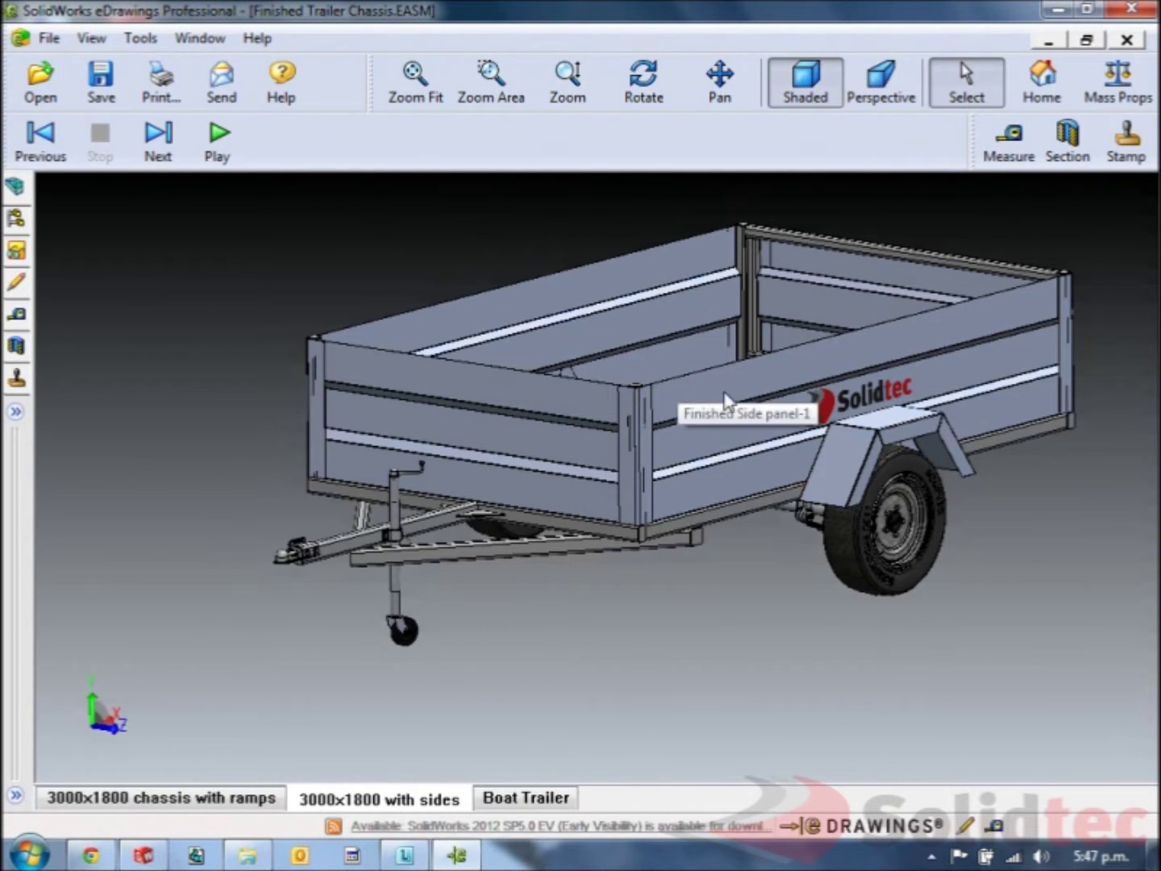
Inspect the trailer by rotating it and zooming in on its tow hitch and jockey wheel, and restore the full view
drag(668, 391, 707, 391)
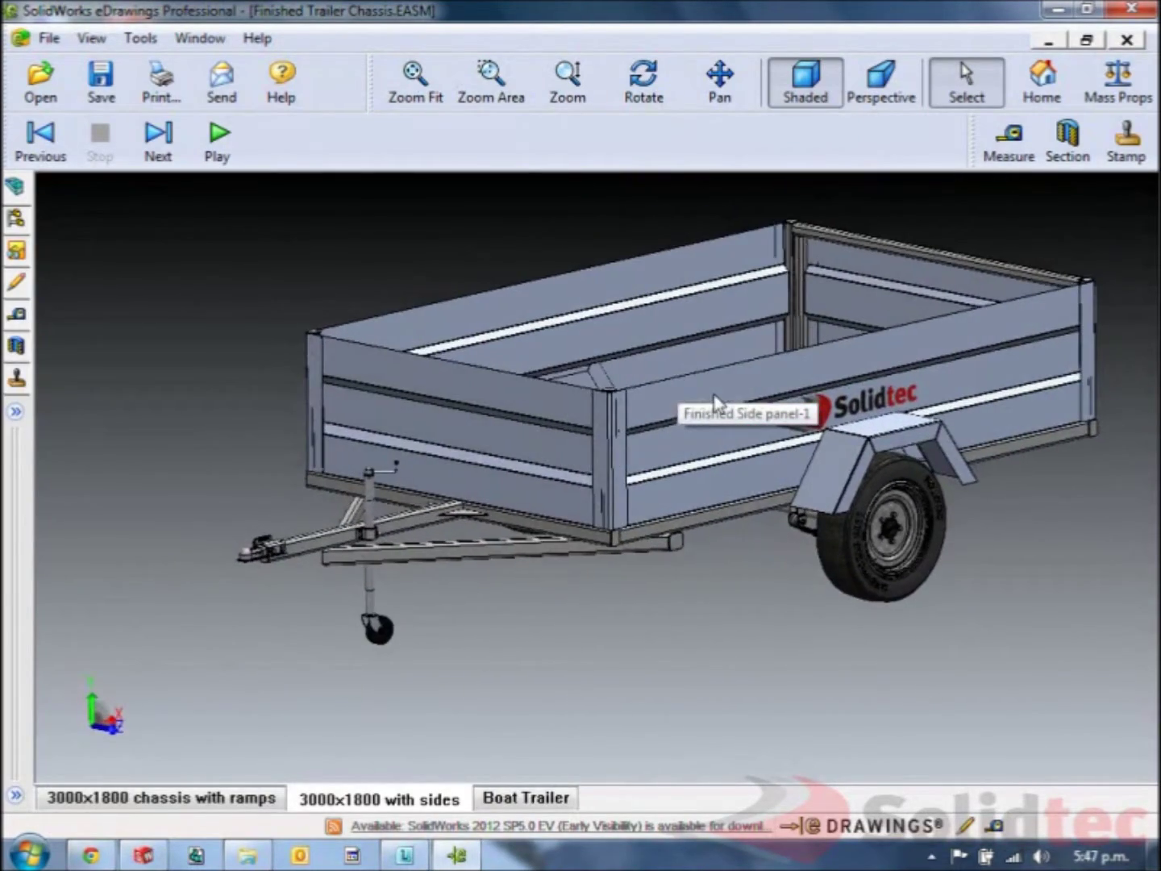
click(642, 87)
mouse_move(647, 363)
mouse_down()
mouse_move(875, 410)
mouse_move(642, 365)
mouse_move(537, 403)
mouse_move(634, 374)
mouse_move(628, 361)
mouse_up()
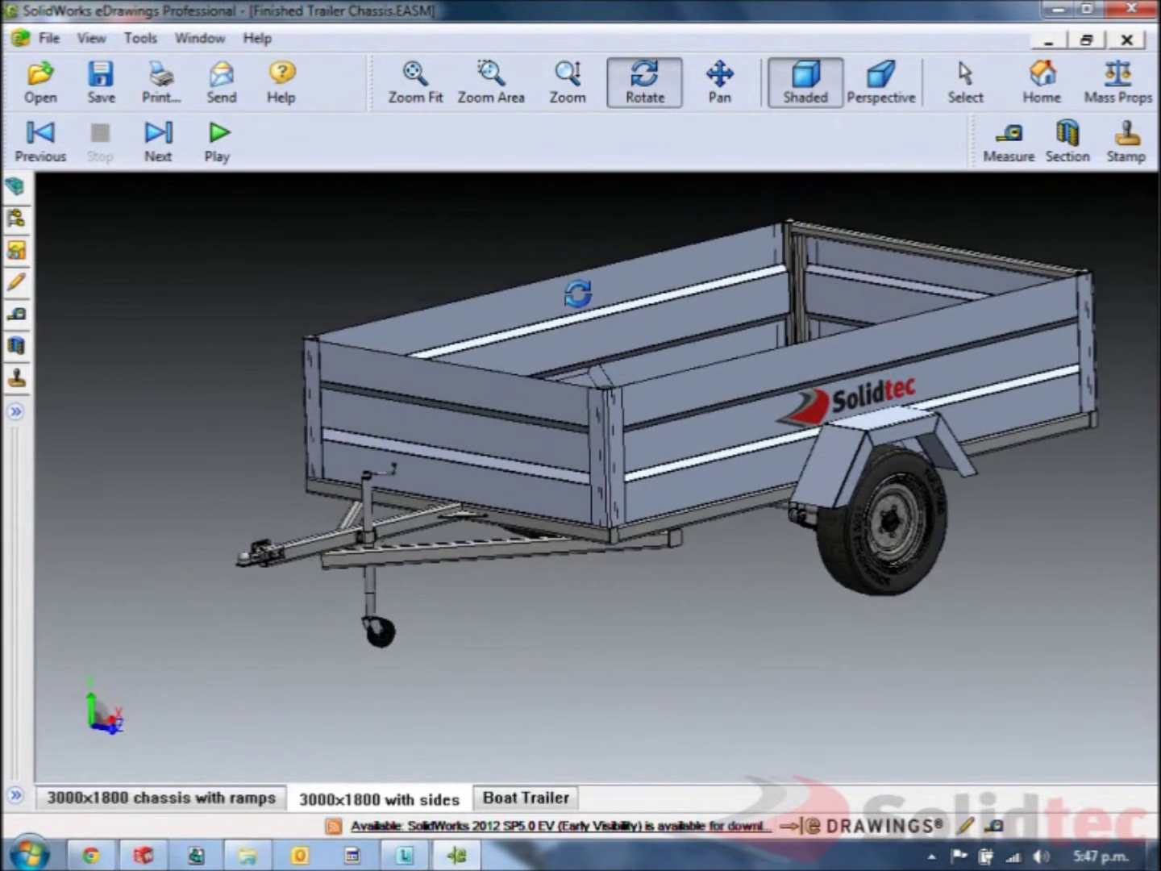
click(508, 99)
drag(266, 459, 496, 657)
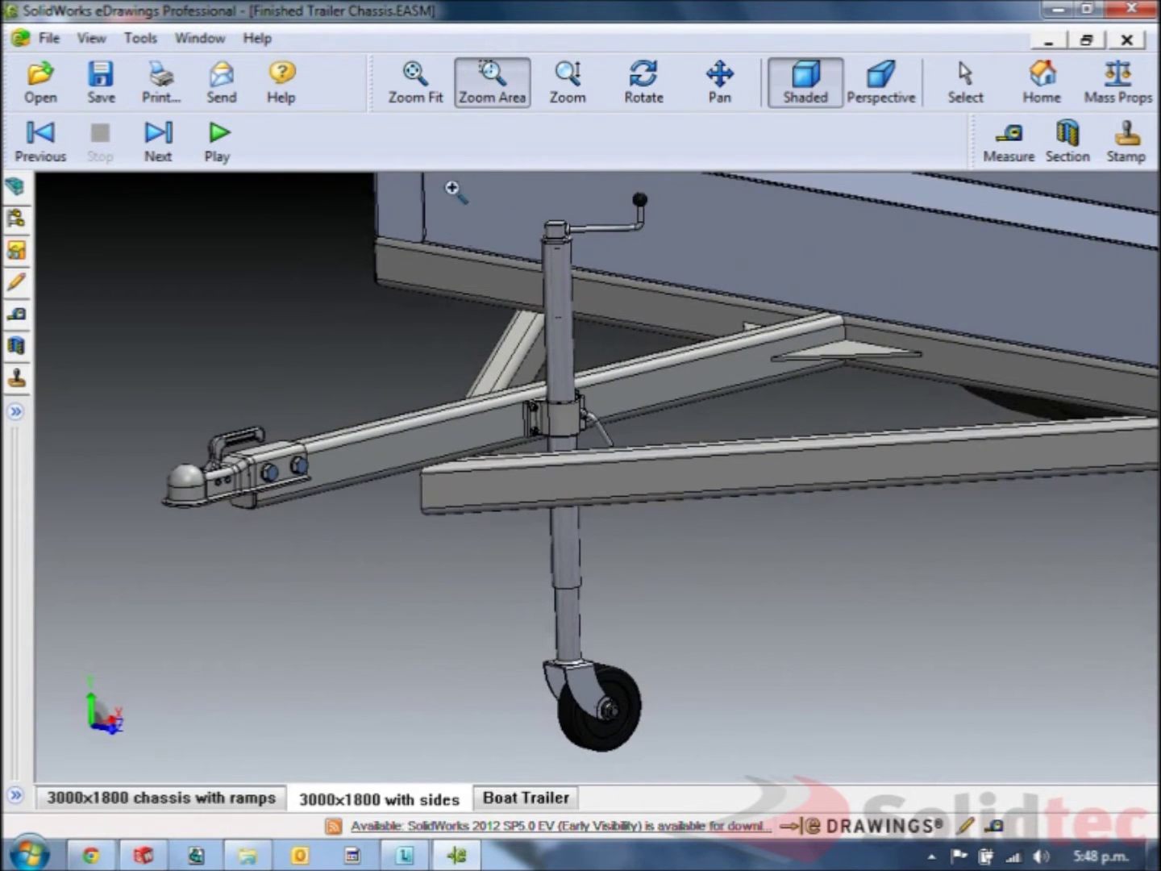
click(421, 98)
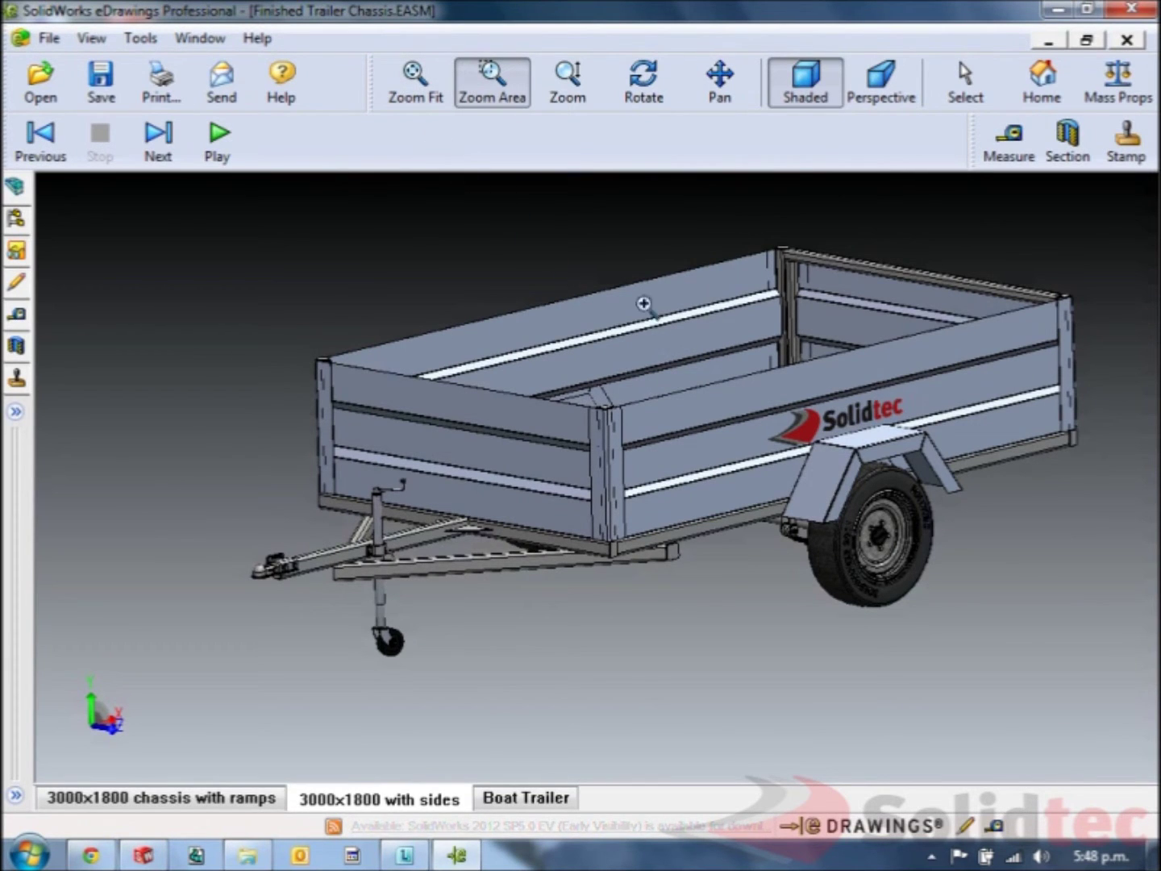
click(491, 91)
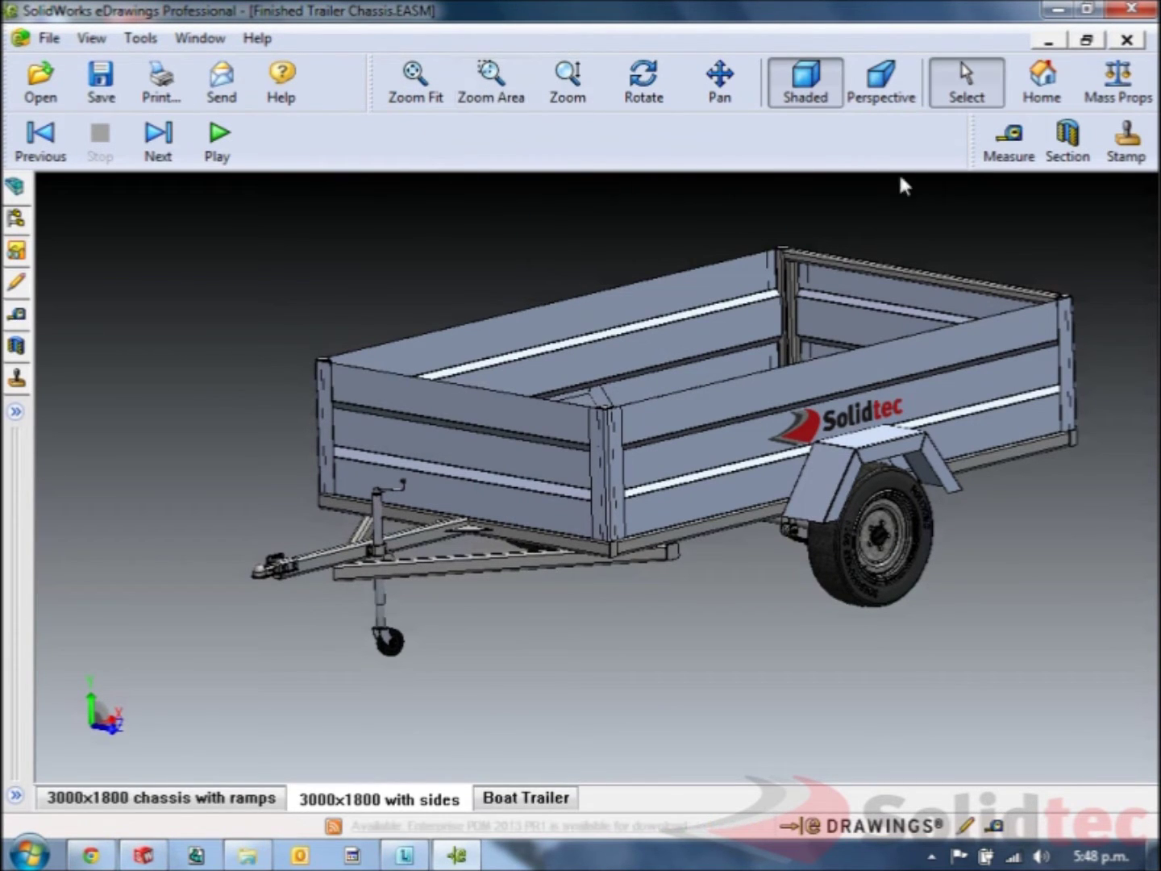
Cross-section the trailer on the flipped YZ plane, shifting the plane through the wheel axle to examine the hub and suspension
click(1068, 143)
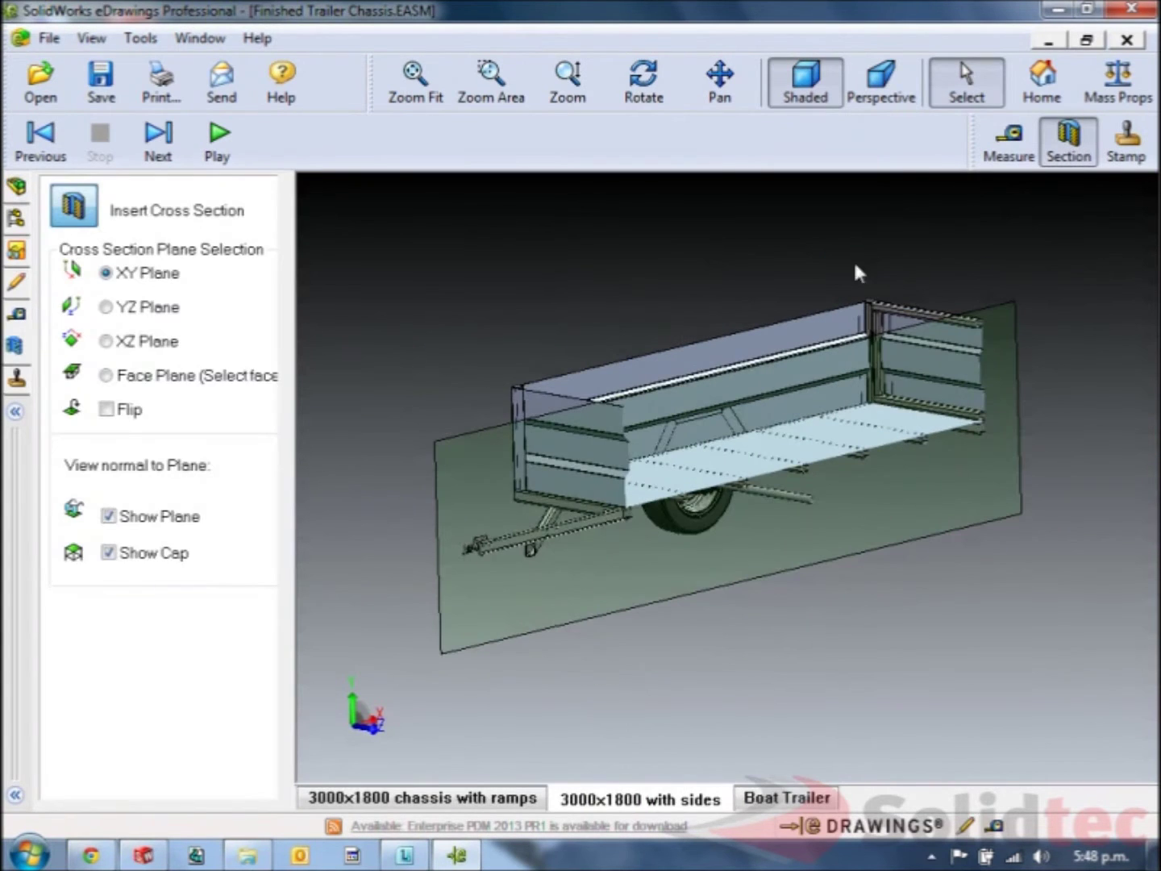
click(138, 309)
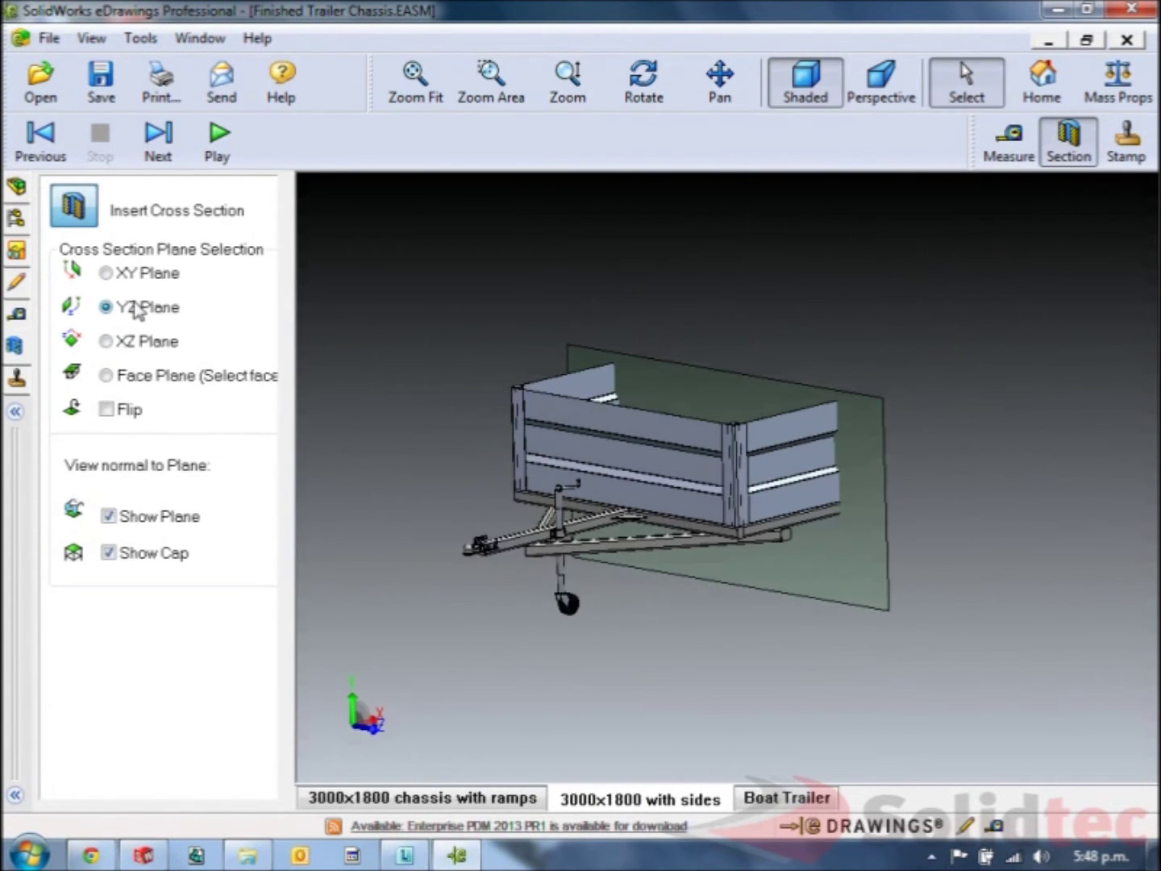
click(129, 410)
drag(754, 581, 565, 546)
scroll(947, 532, down, 5)
scroll(794, 517, down, 3)
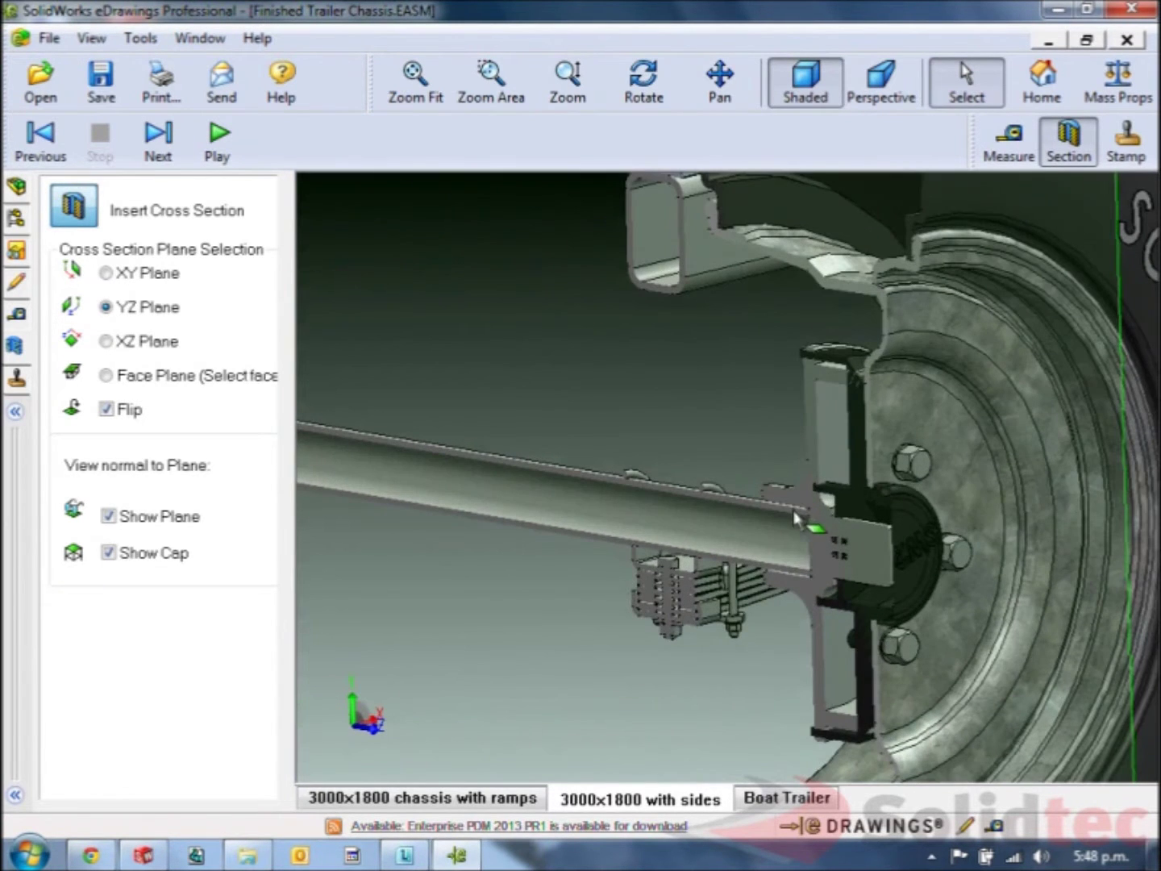
scroll(821, 526, down, 3)
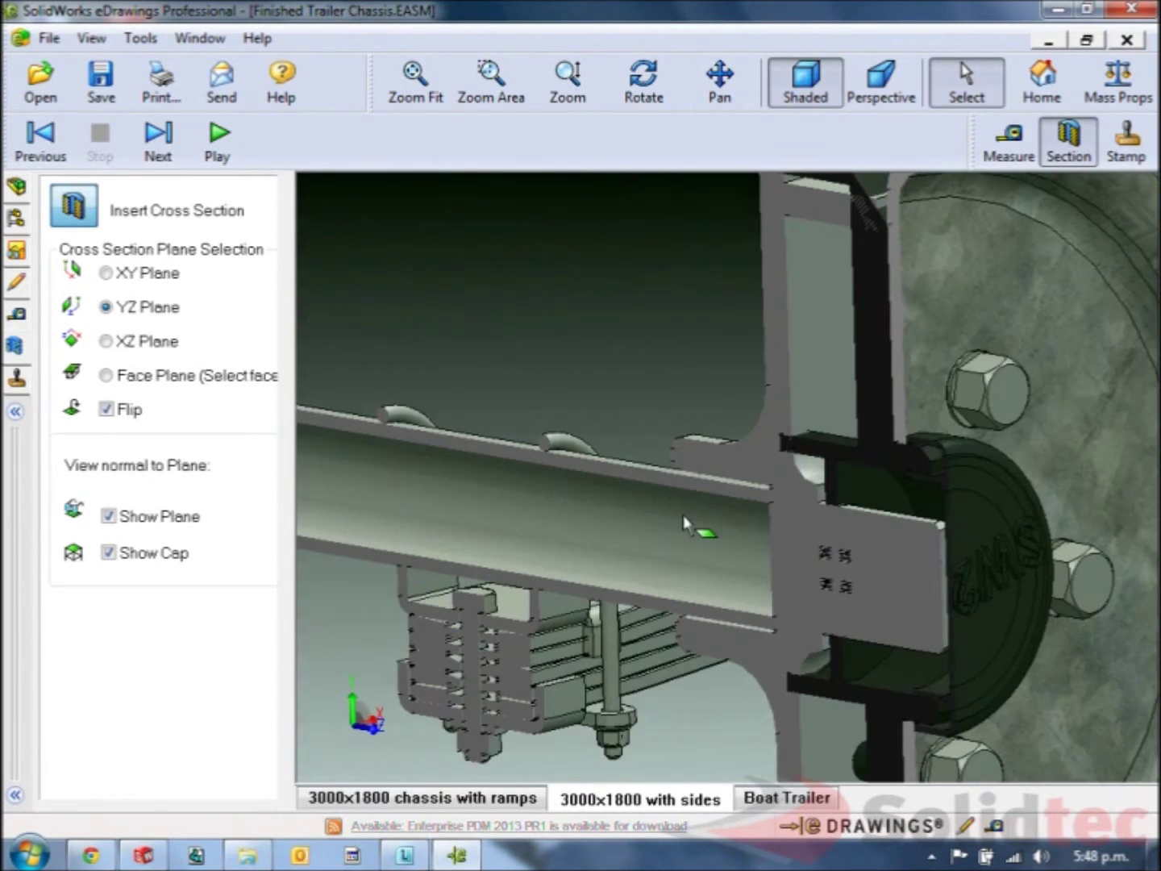
scroll(684, 524, up, 10)
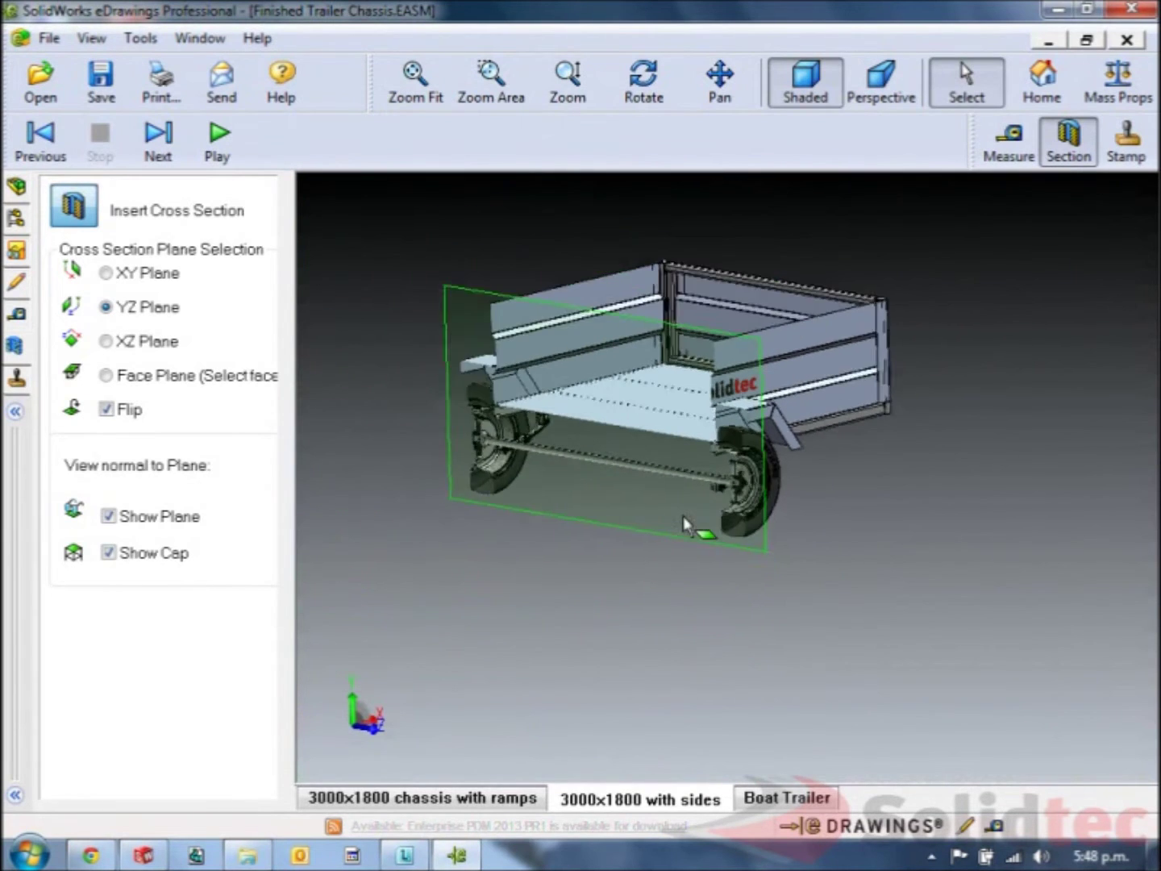
scroll(684, 524, up, 3)
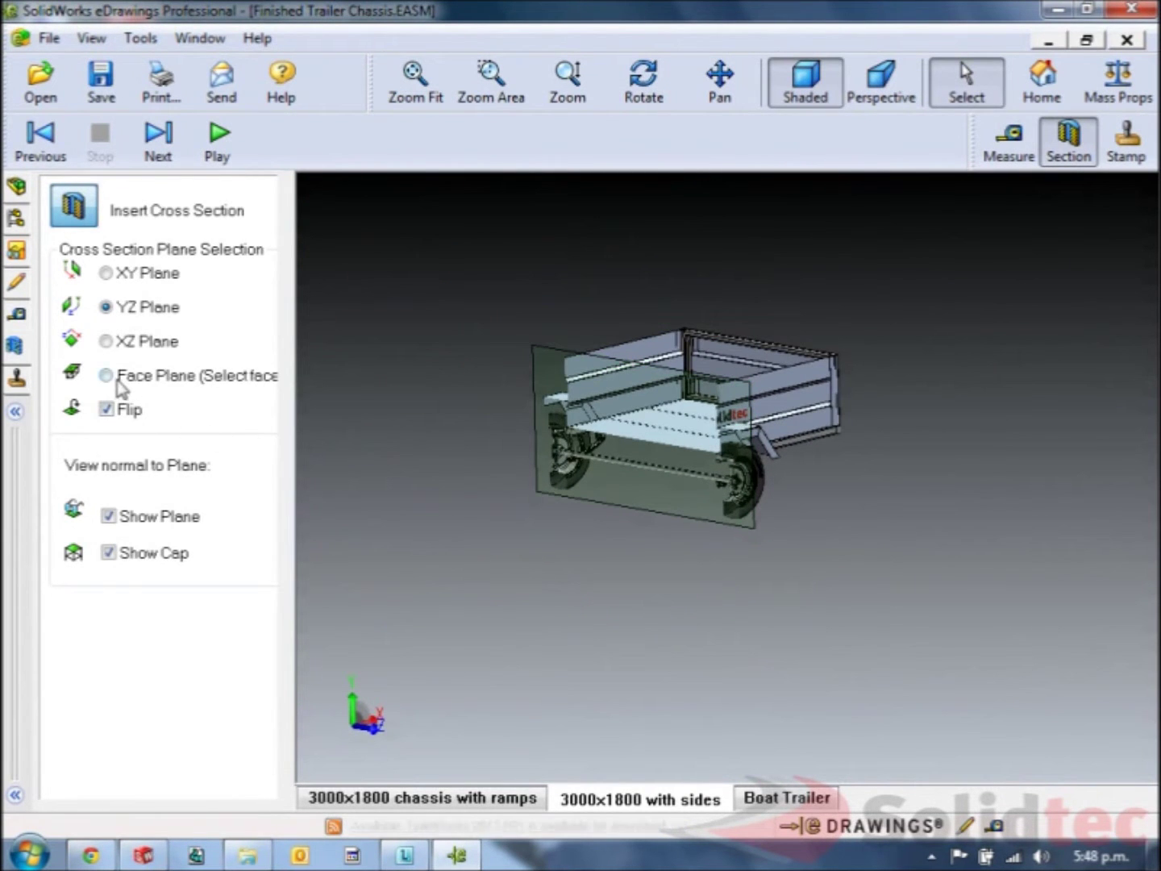
Cross-section the trailer parallel to the wheel arch's sloped rear face, shift the plane slightly forward, and turn the section off
click(750, 475)
click(745, 464)
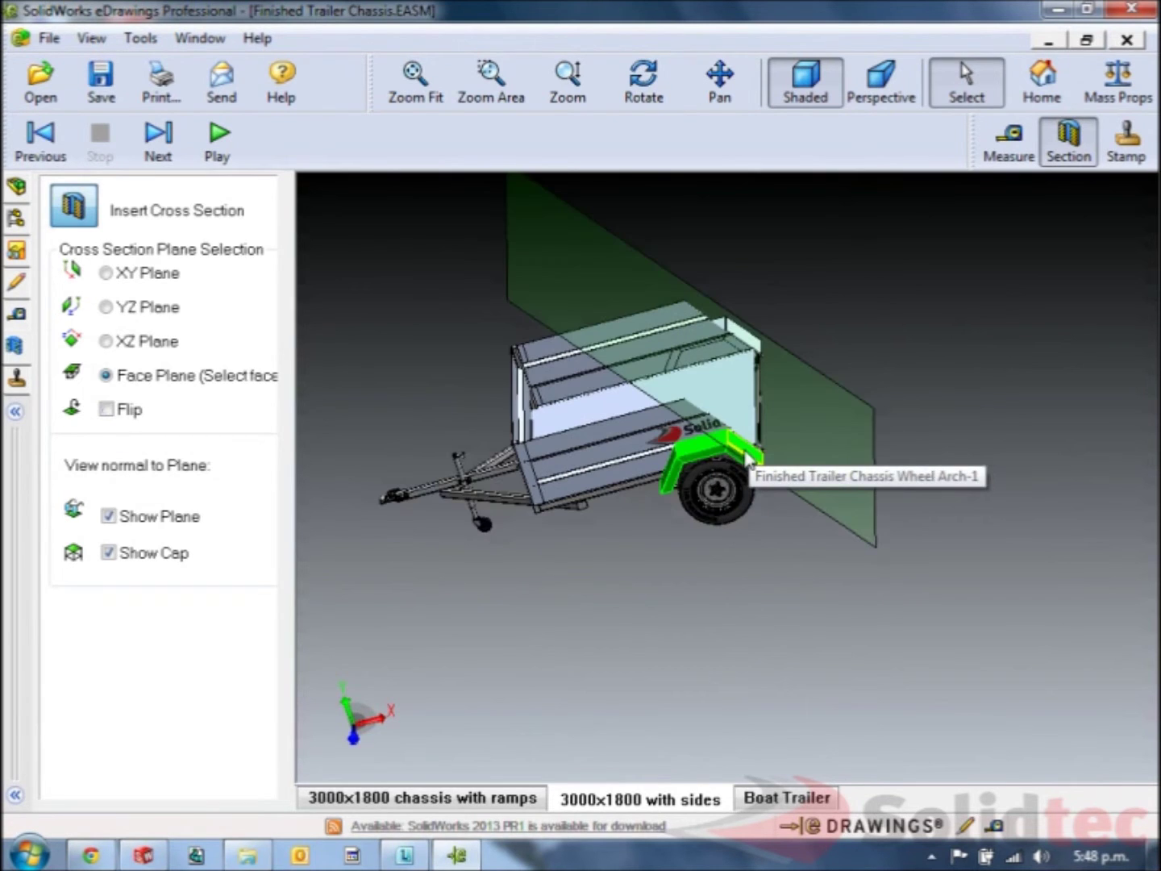
drag(830, 511, 817, 533)
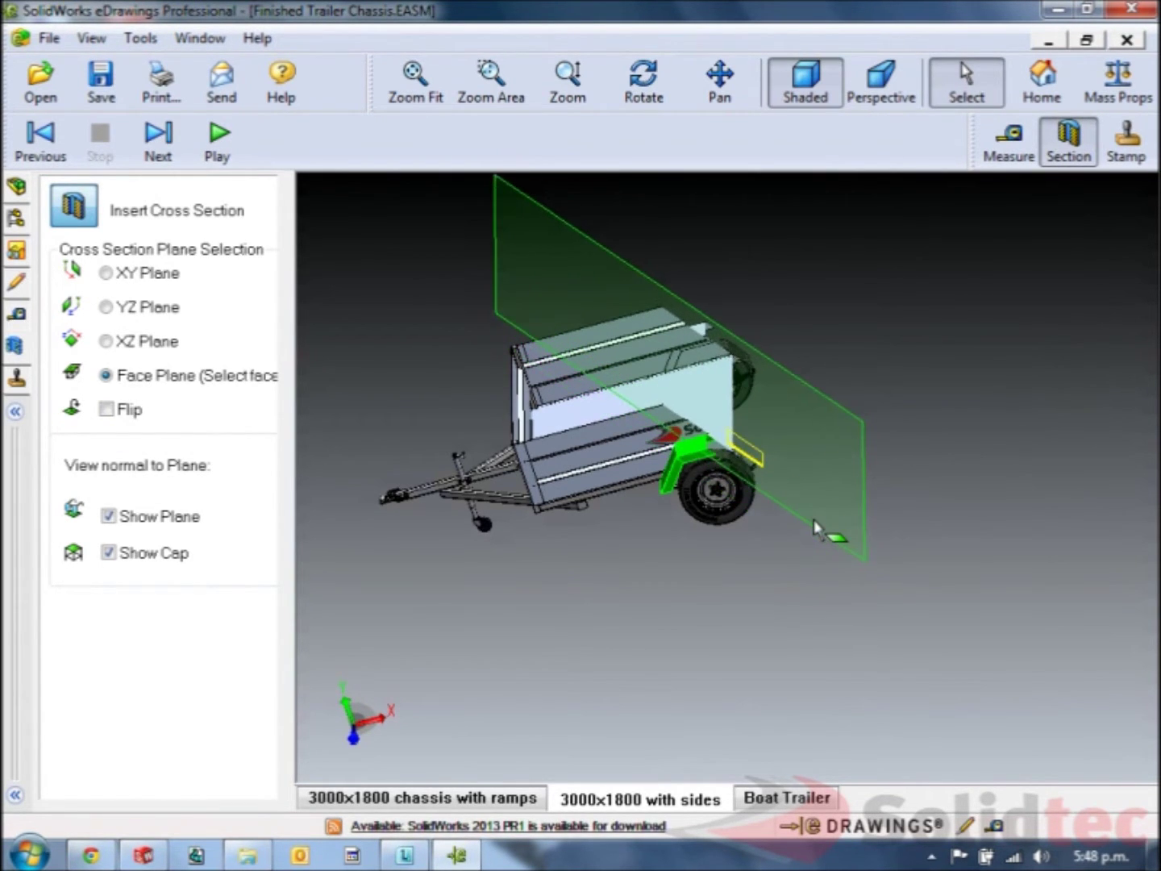
click(95, 216)
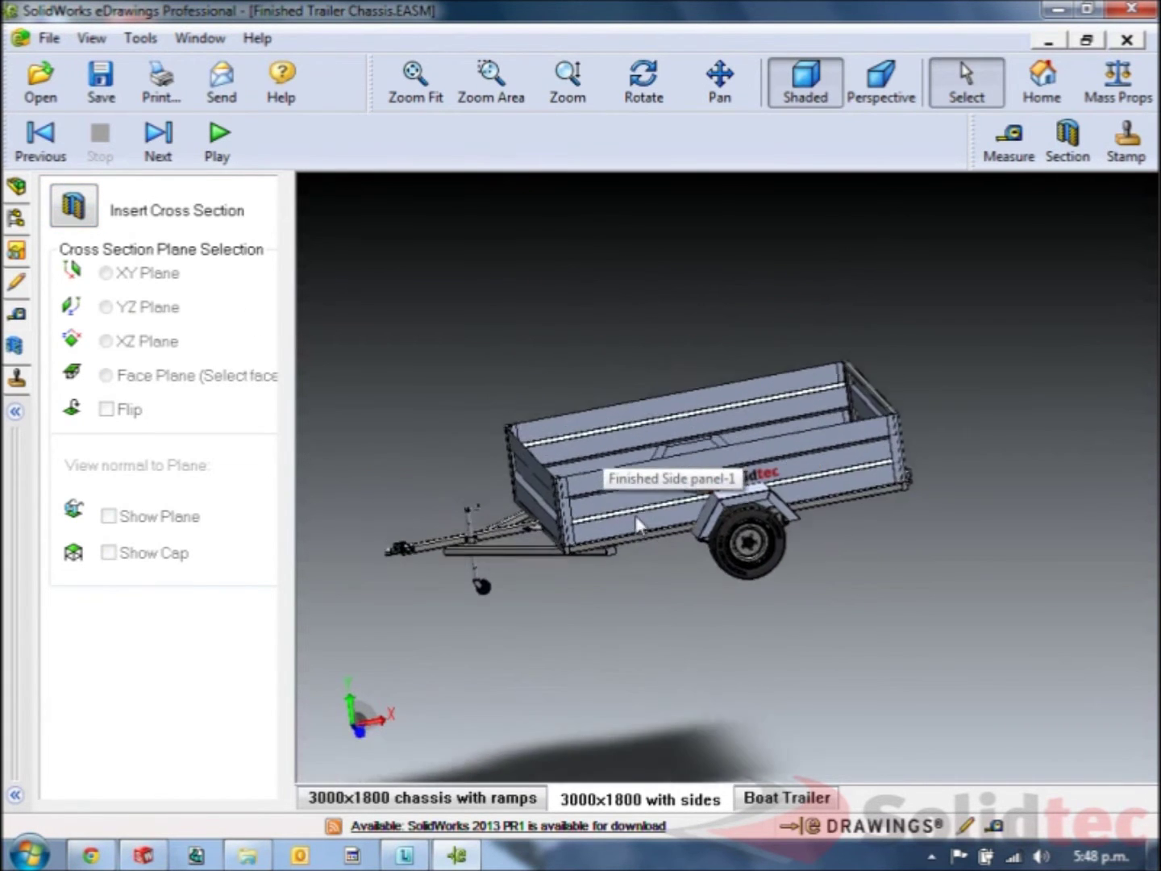
Measure the length of the front panel's top edge and its distance to the rear top edge in millimetres
scroll(645, 529, down, 3)
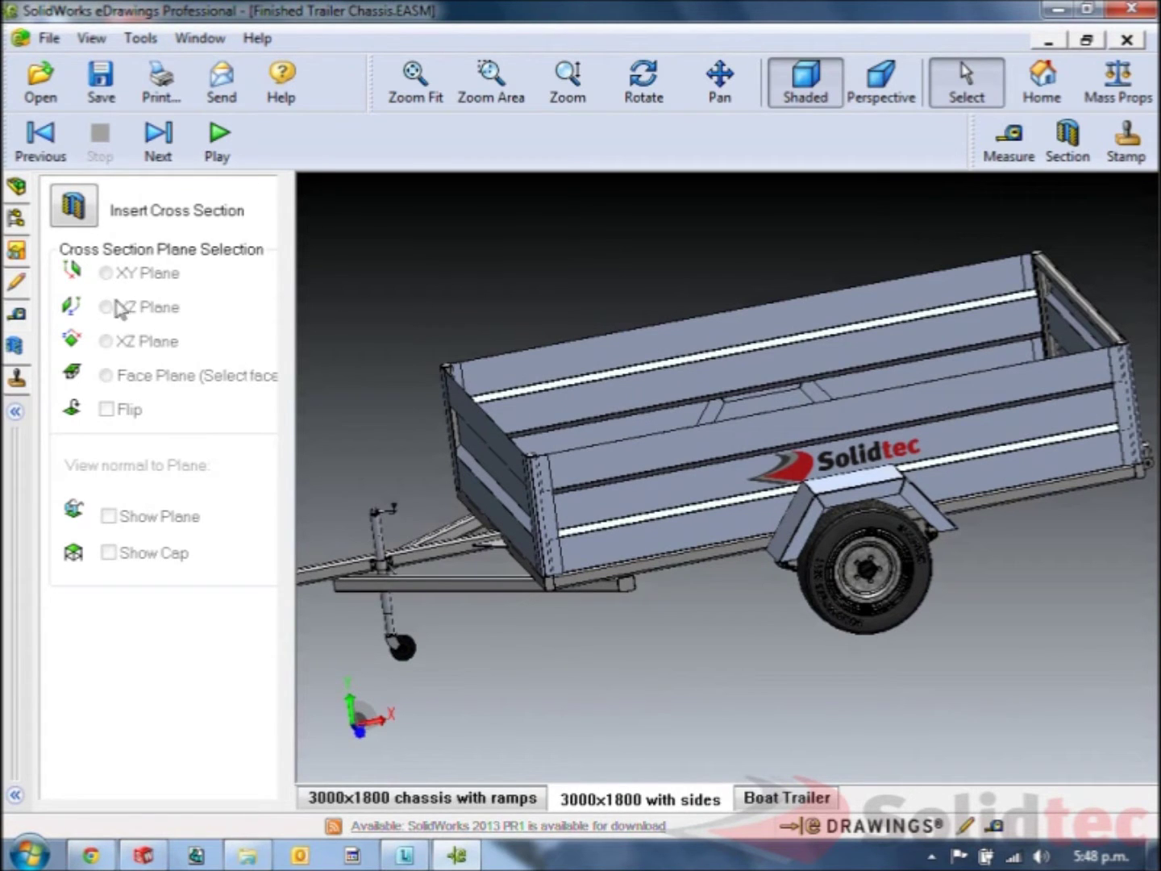
click(19, 315)
click(77, 211)
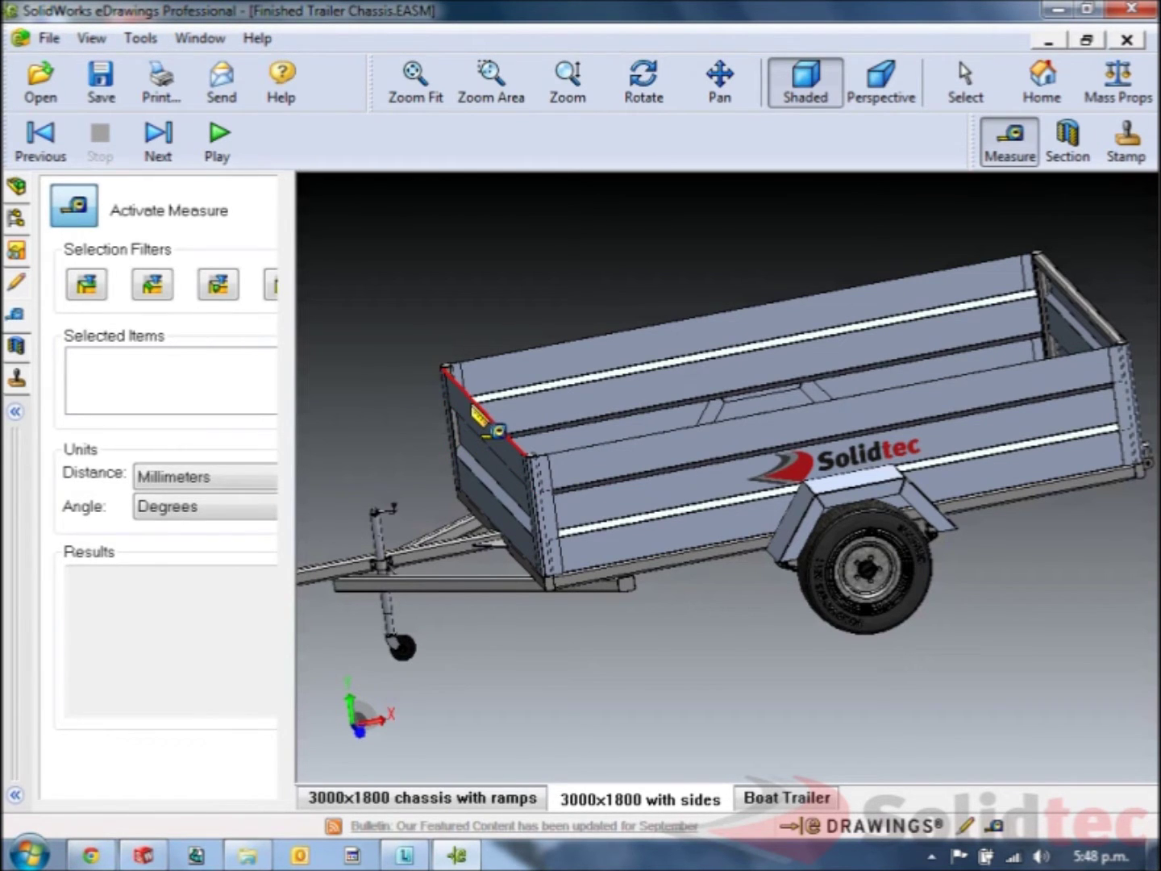
click(489, 425)
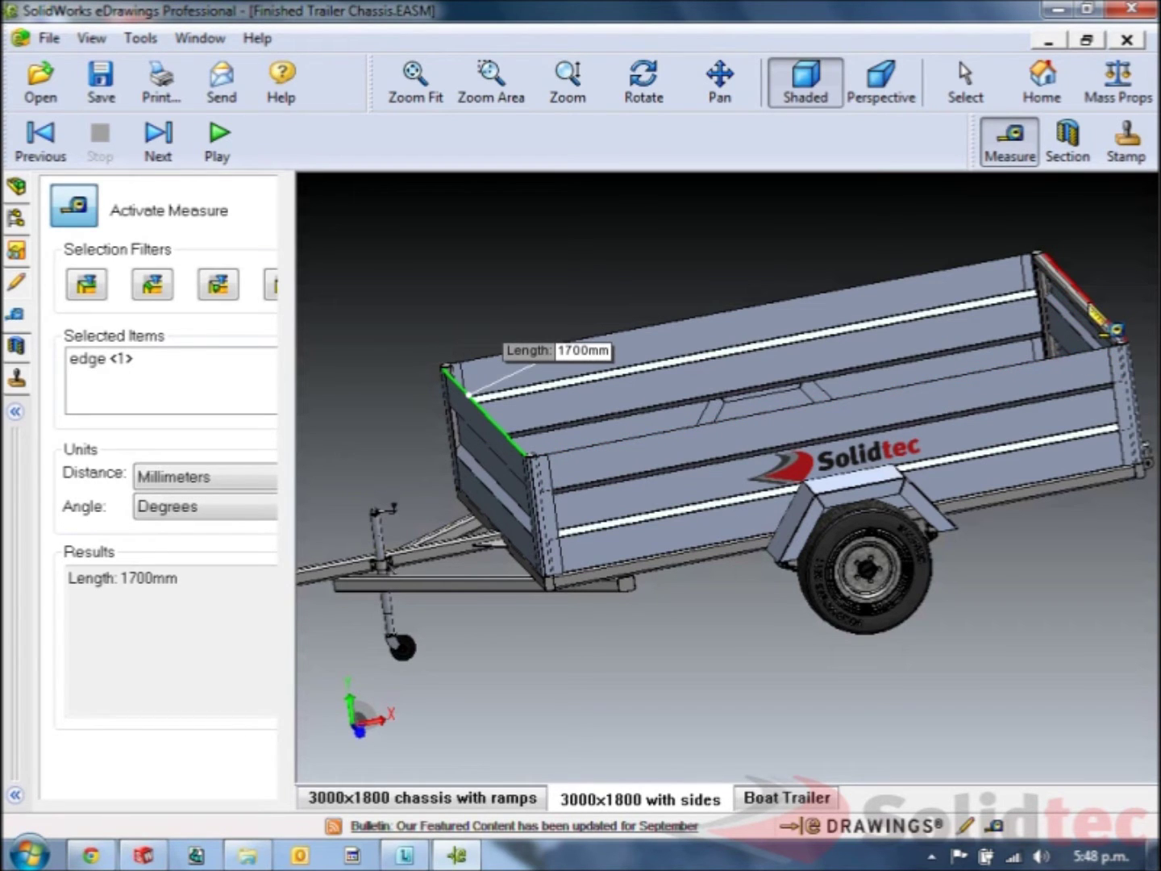
click(1115, 330)
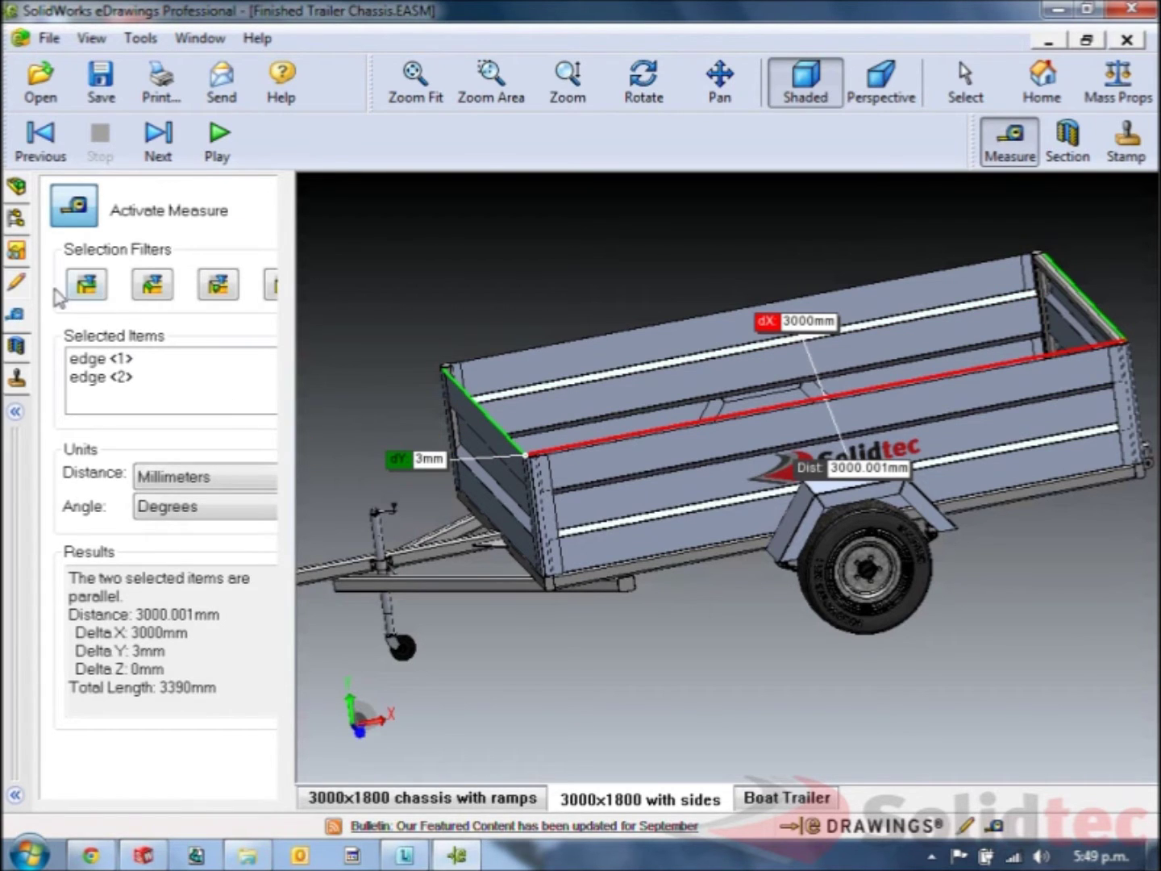
Add a text-with-leader markup reading "Min 6mm Thick Please" that points to the trailer's floor panel
click(18, 284)
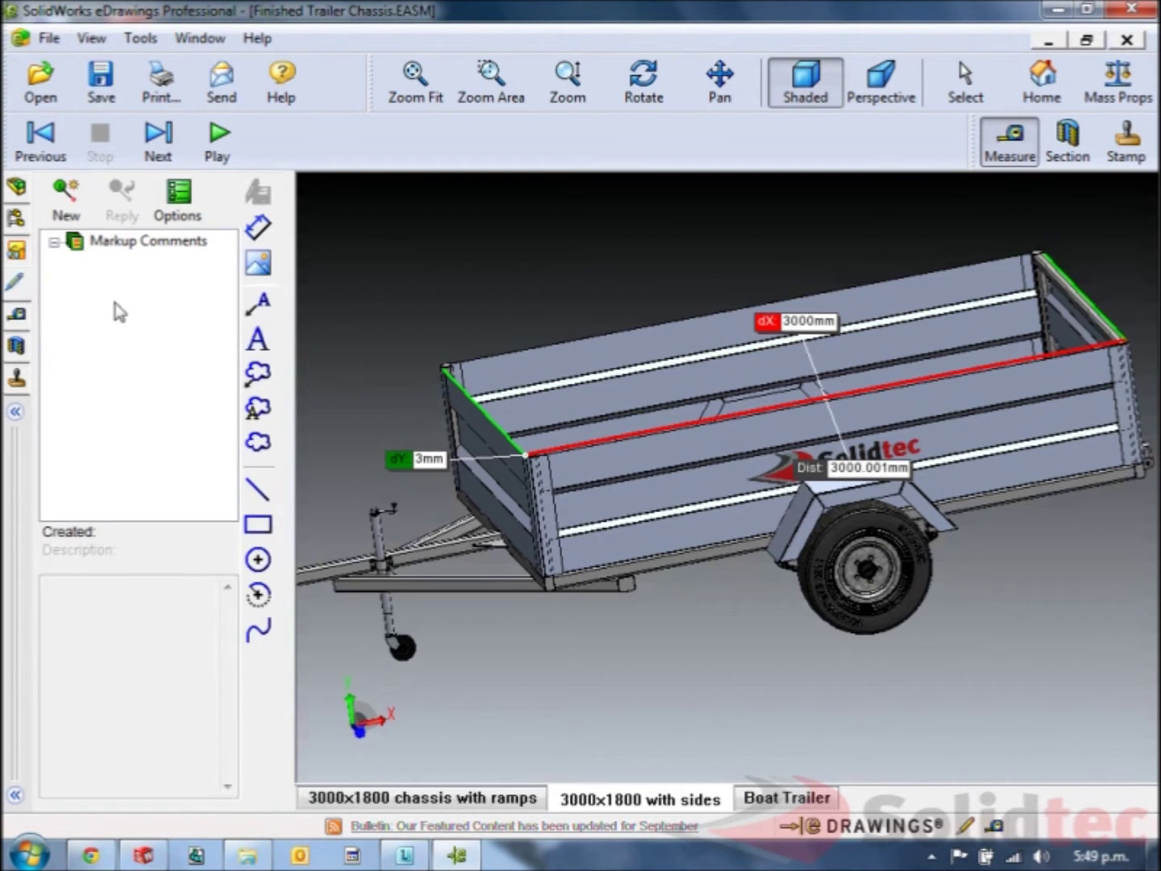
middle_drag(506, 309, 556, 377)
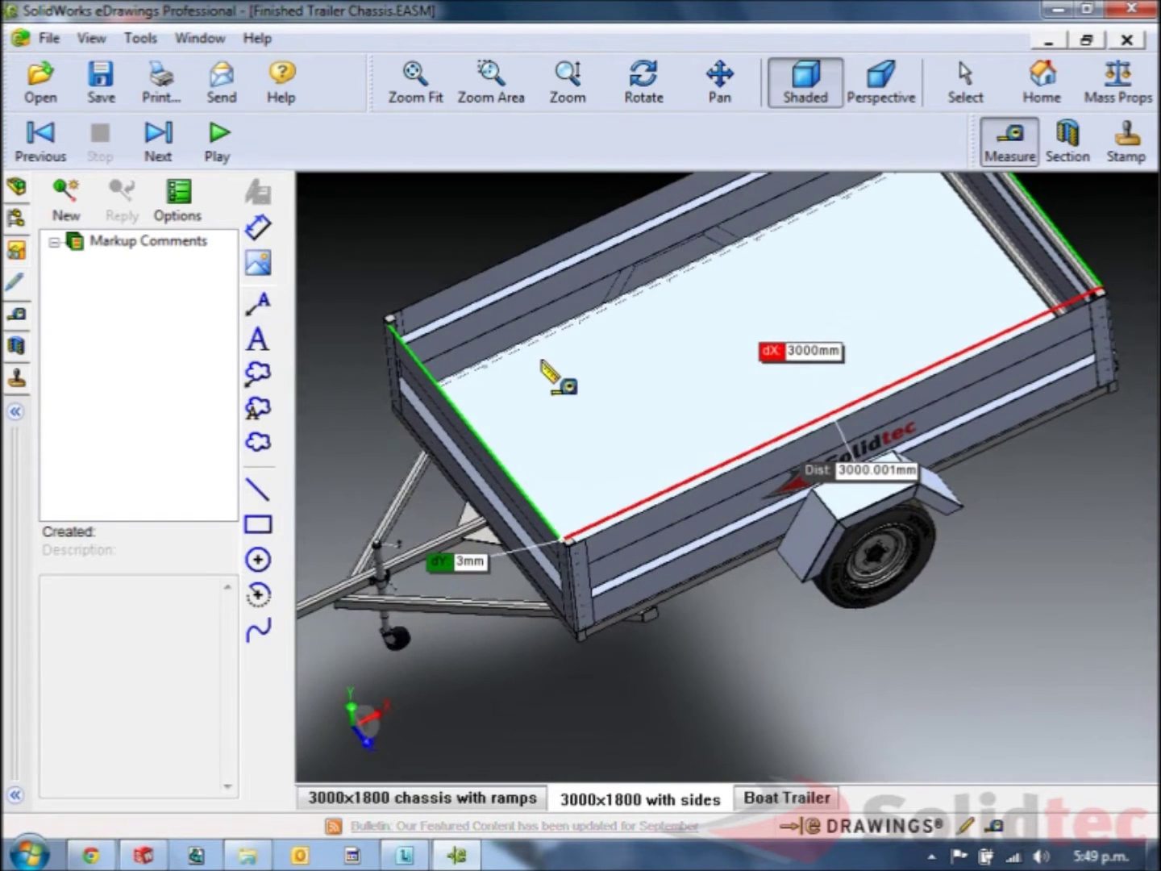
click(258, 302)
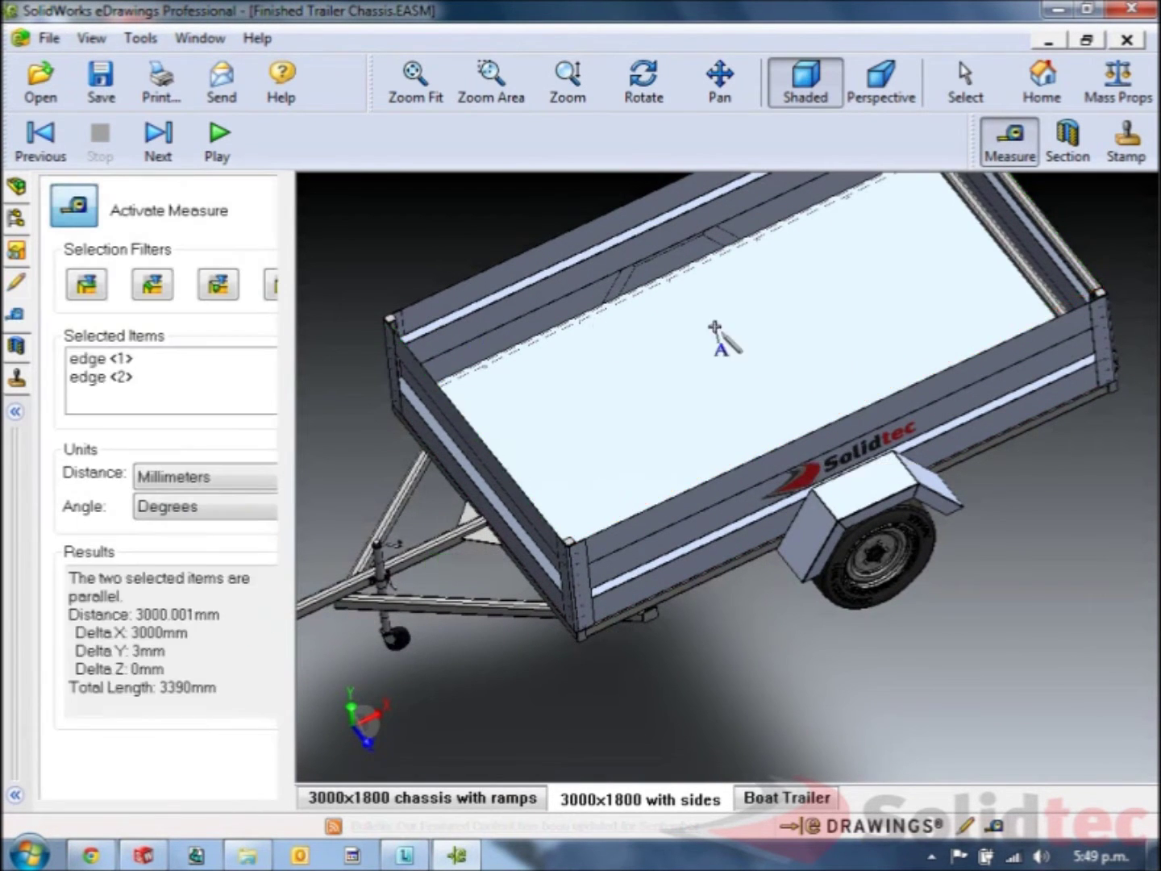
click(797, 365)
click(628, 287)
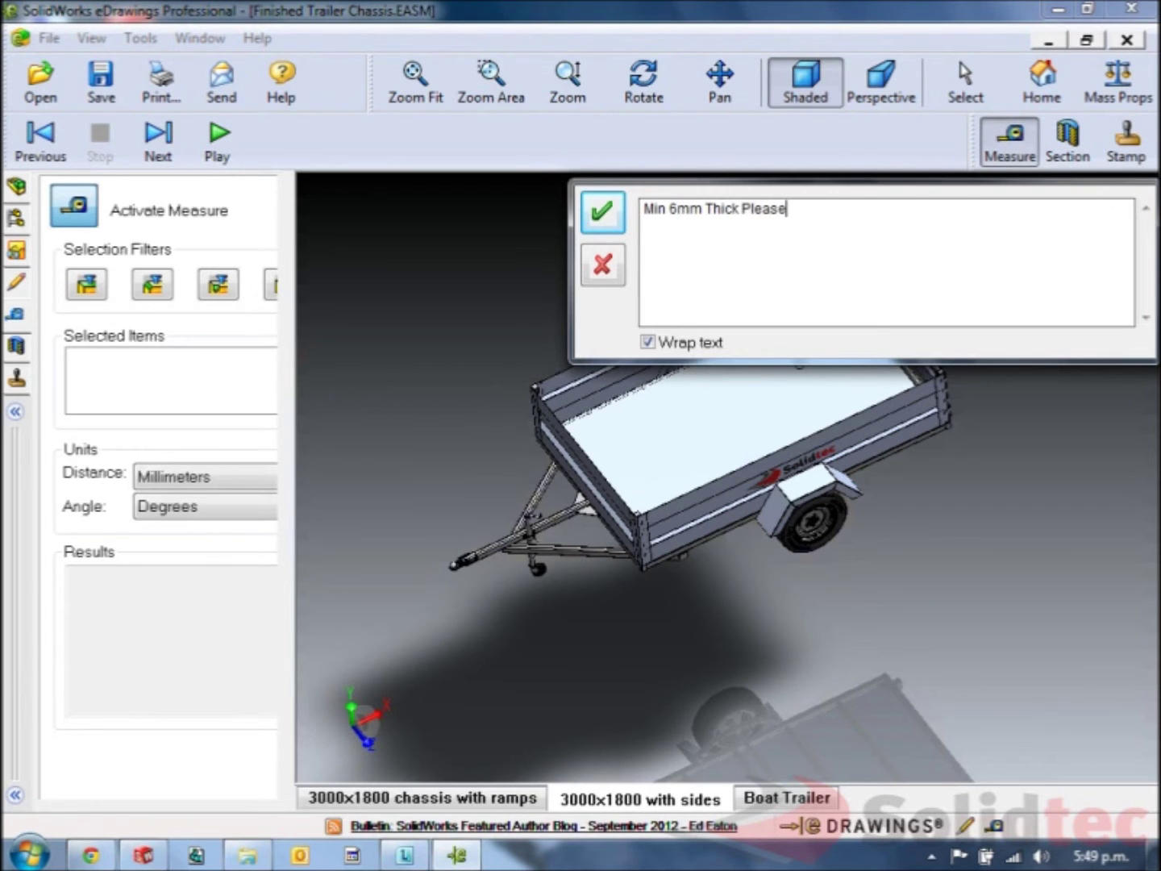
click(602, 211)
Add a dimension markup to the front panel's top edge with the text "1800 Please", and review both markup comments
drag(681, 516, 642, 453)
scroll(632, 475, down, 5)
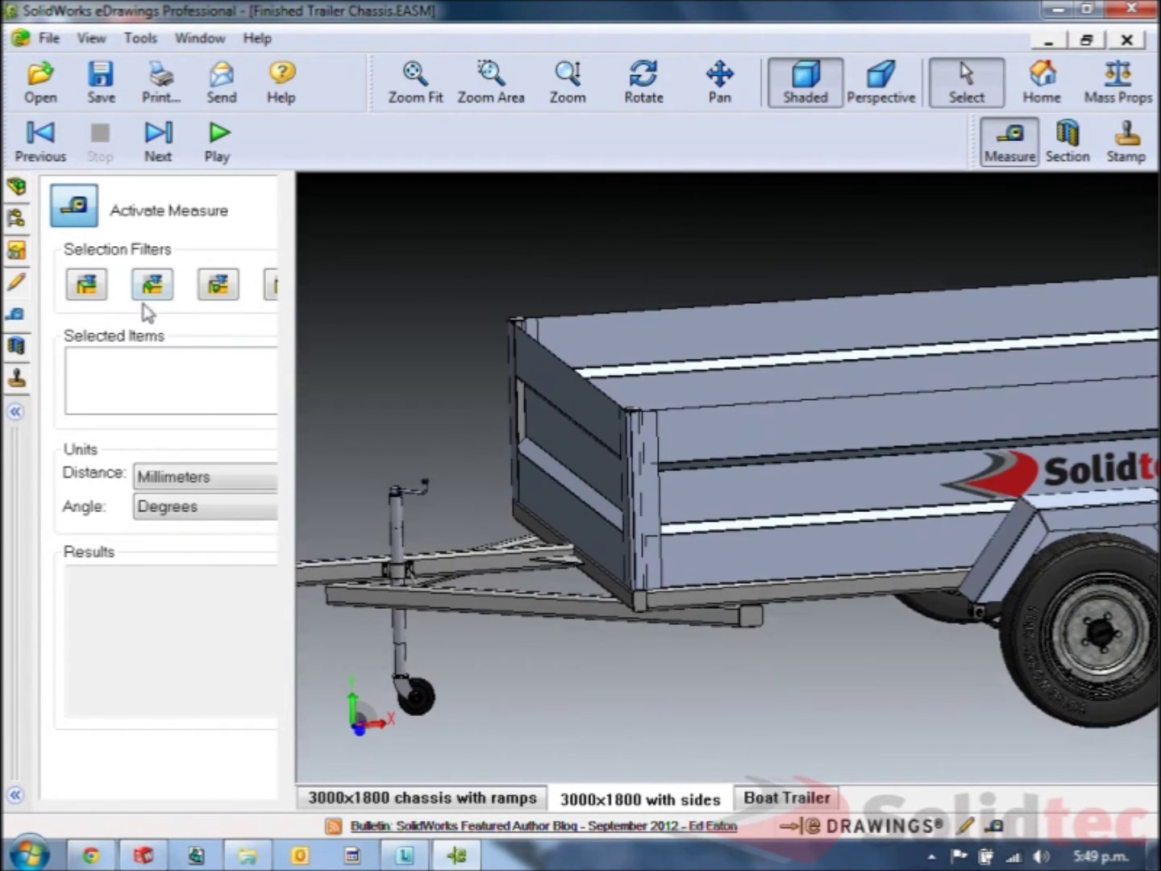
click(18, 281)
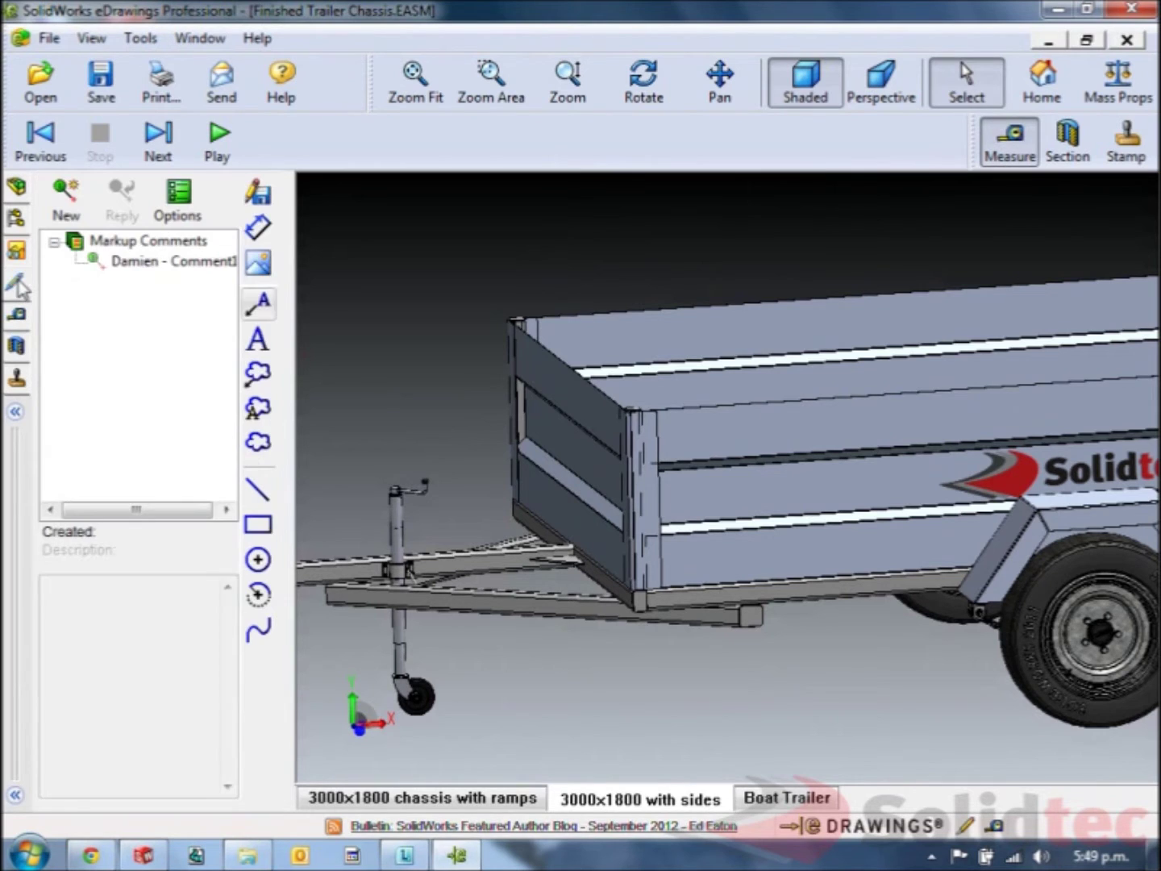
click(266, 236)
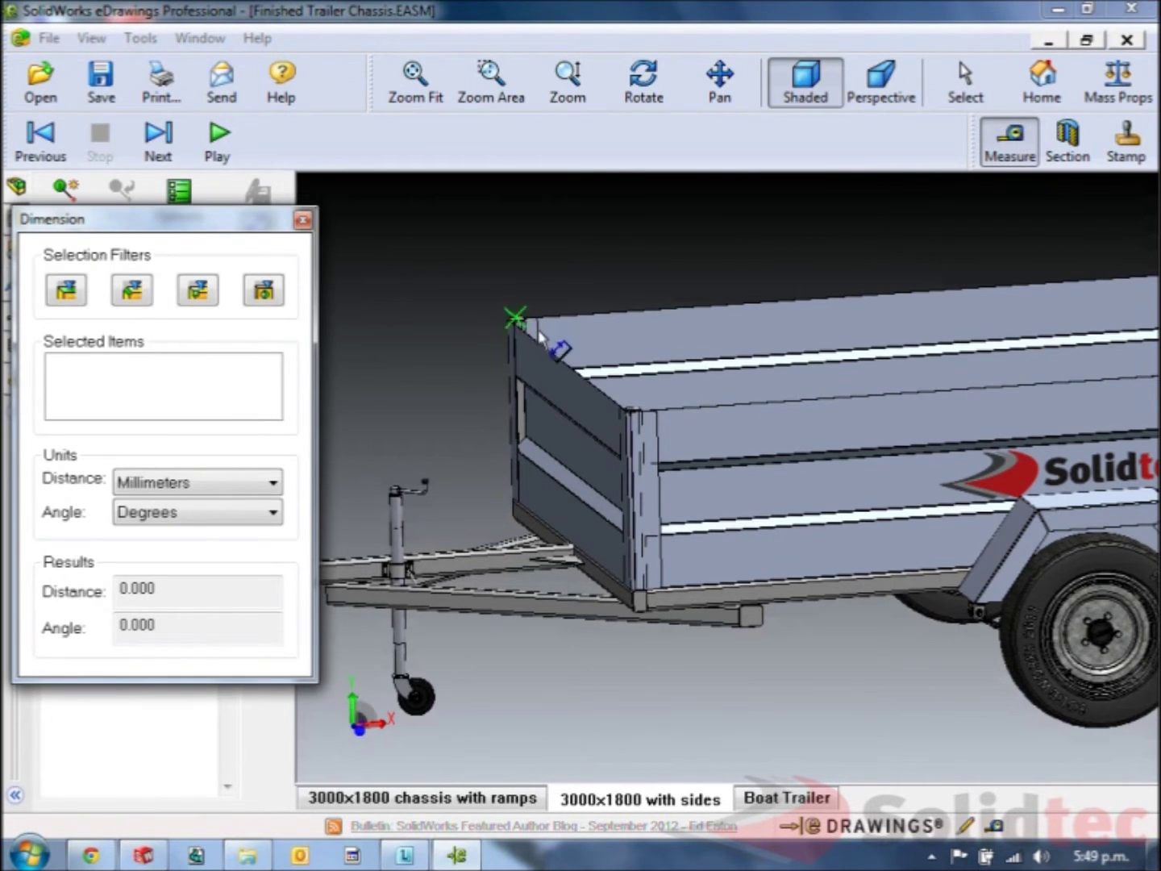
click(559, 365)
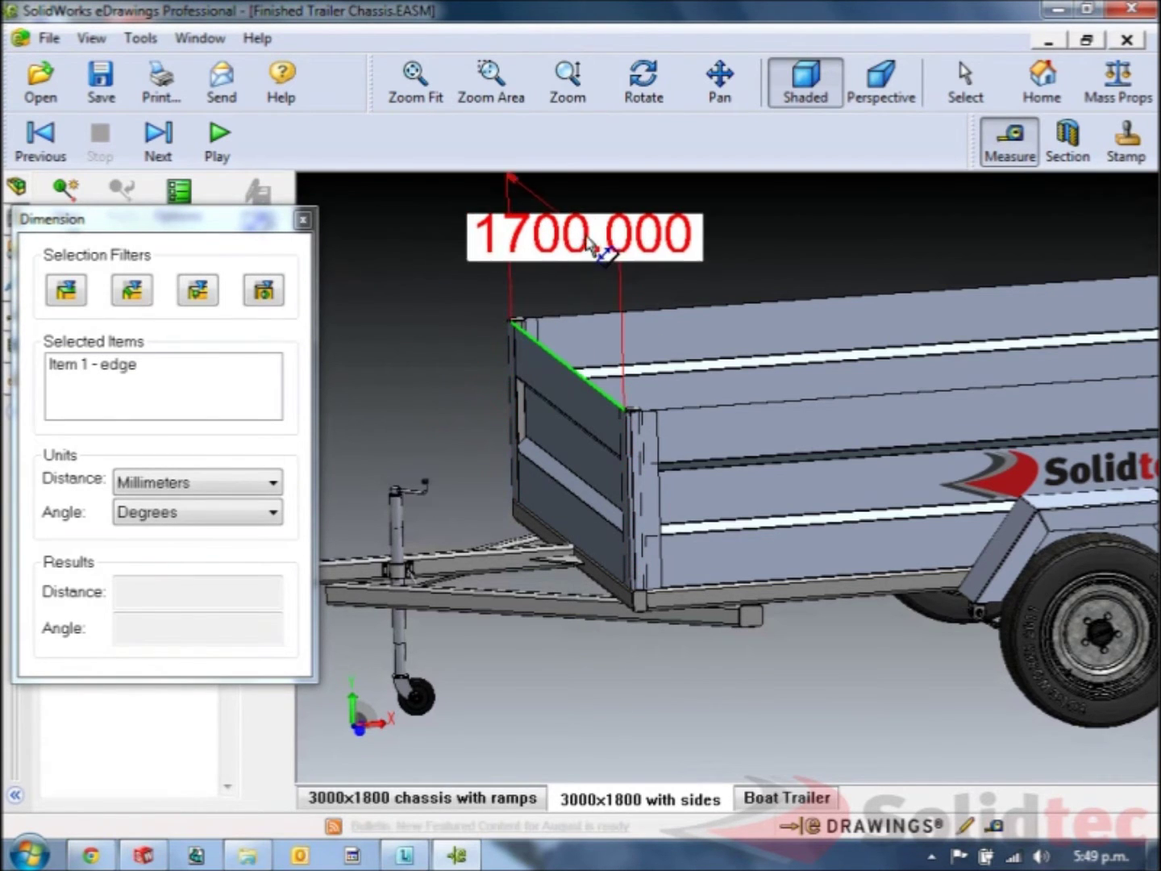
click(587, 243)
text(1800 Please)
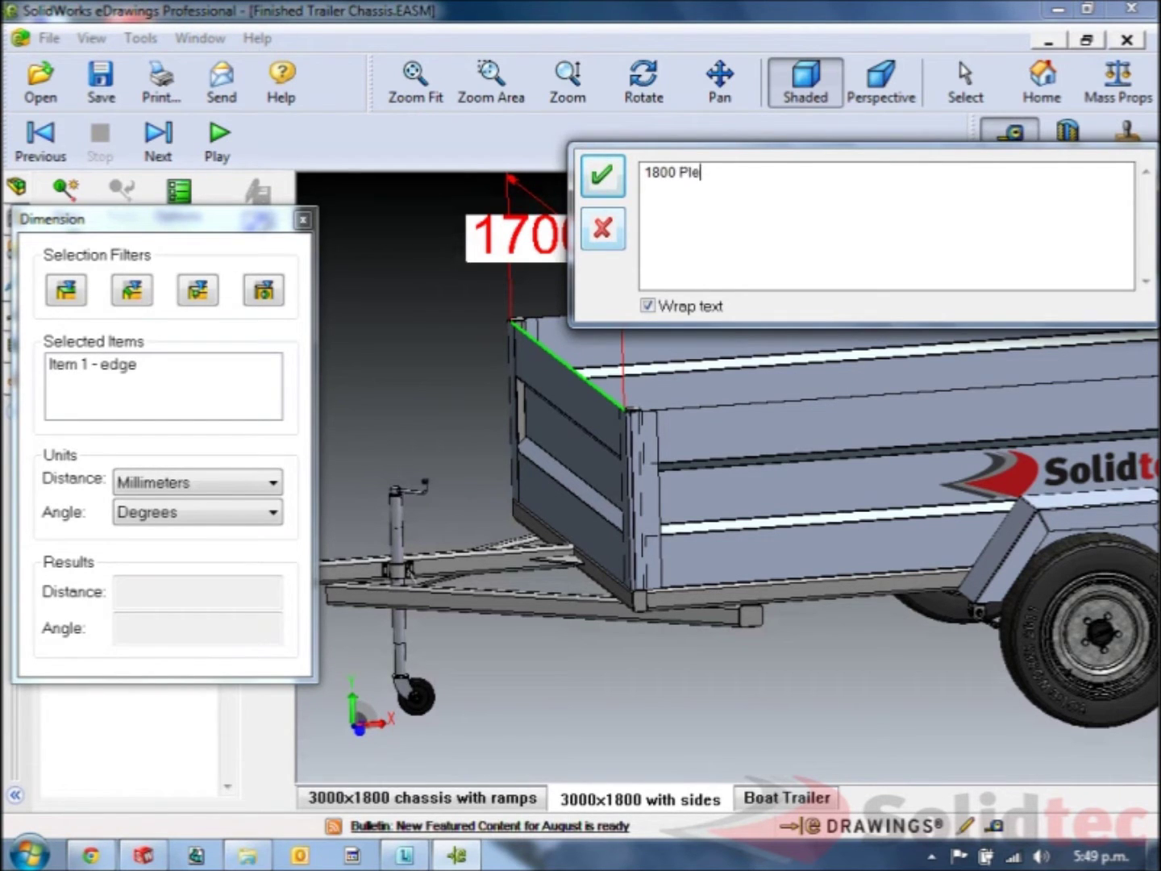
click(602, 176)
click(166, 260)
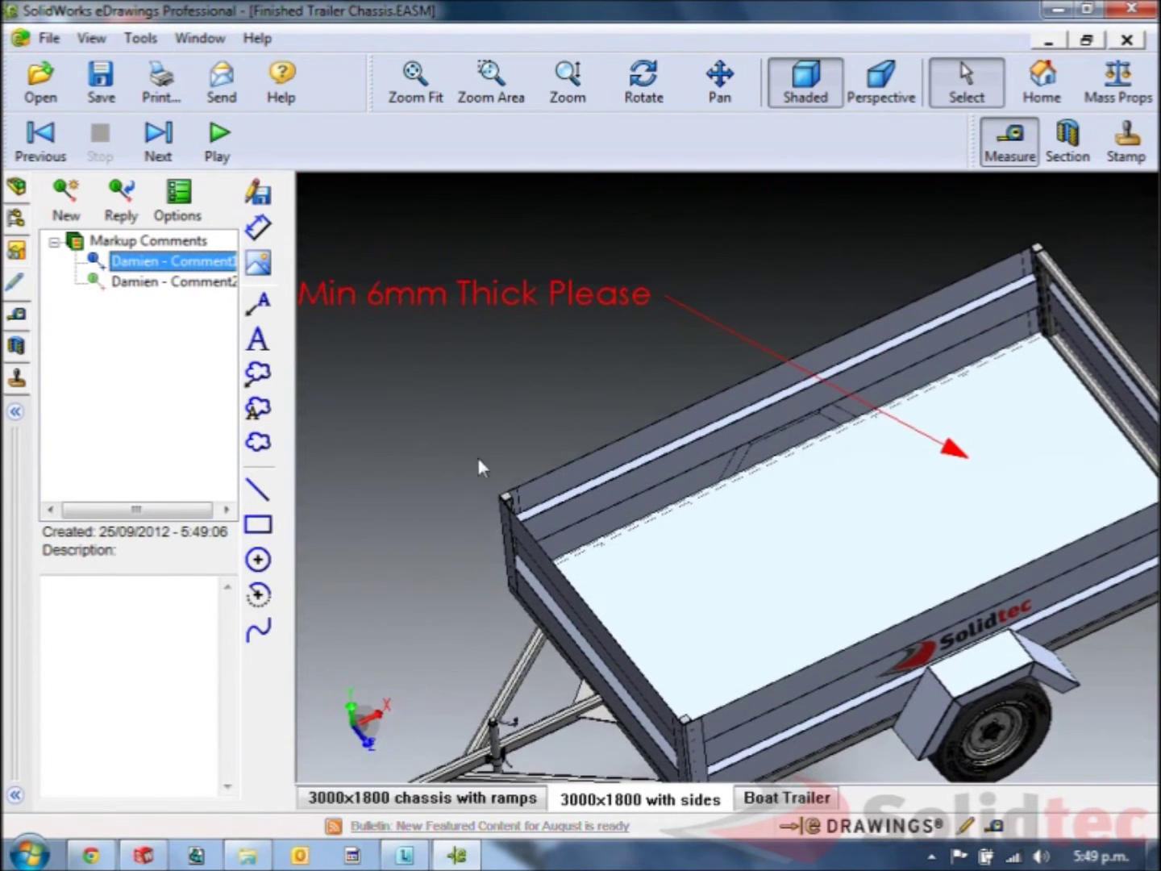
click(142, 285)
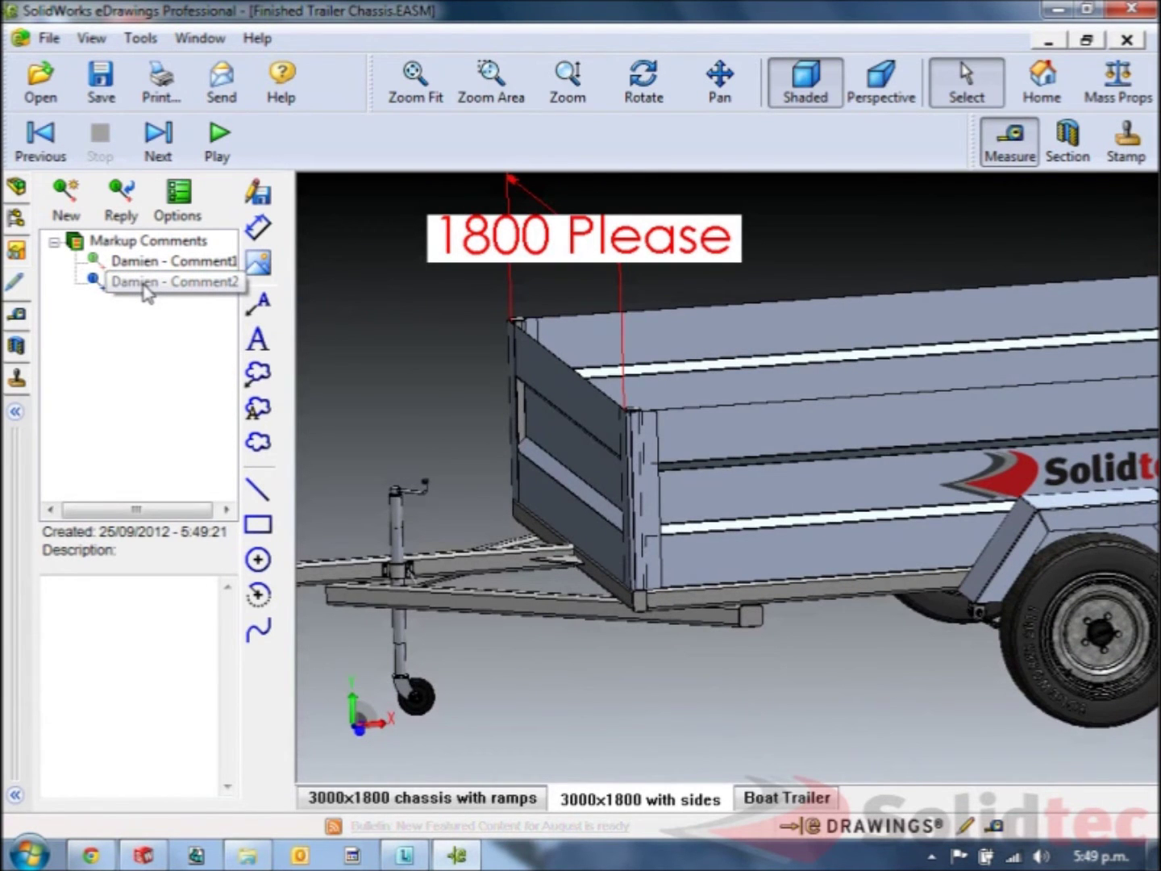
Place a FOR COMMENT stamp below the trailer
click(18, 379)
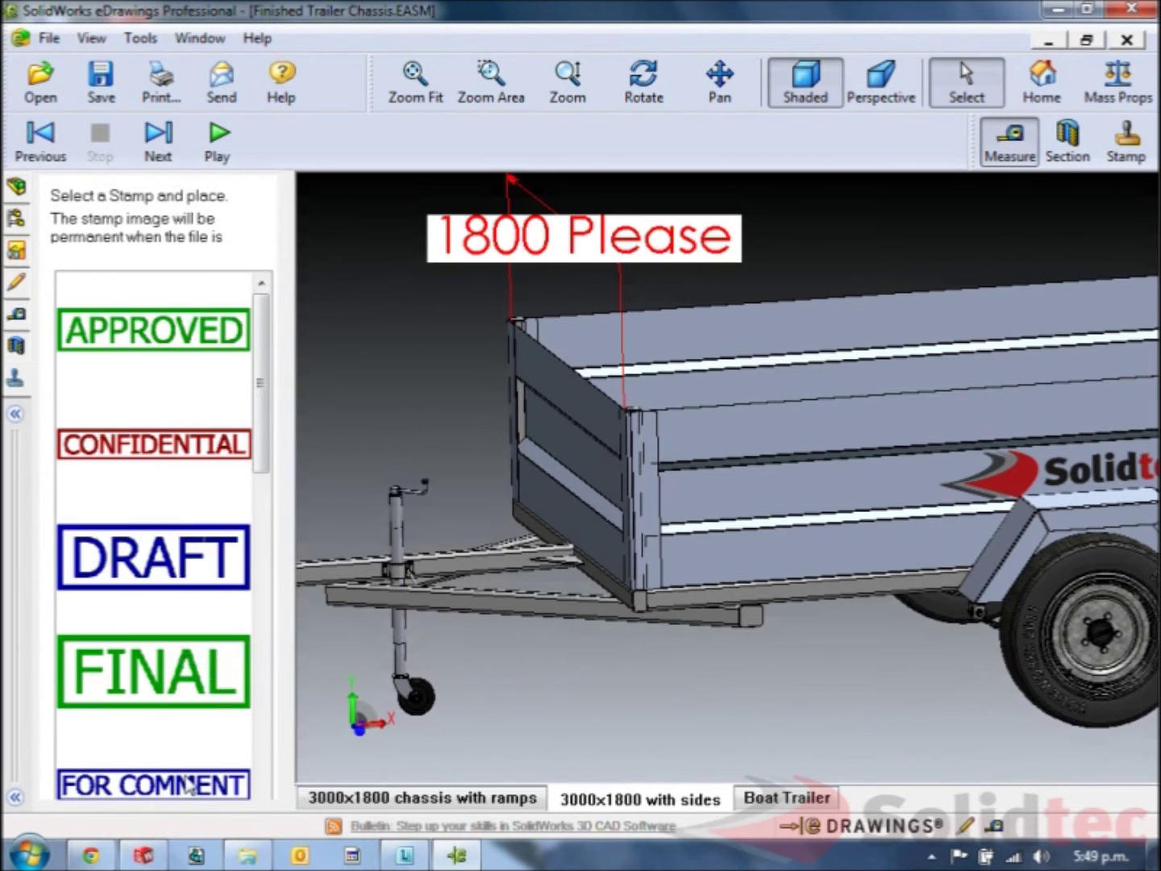
scroll(213, 729, down, 5)
scroll(234, 362, up, 3)
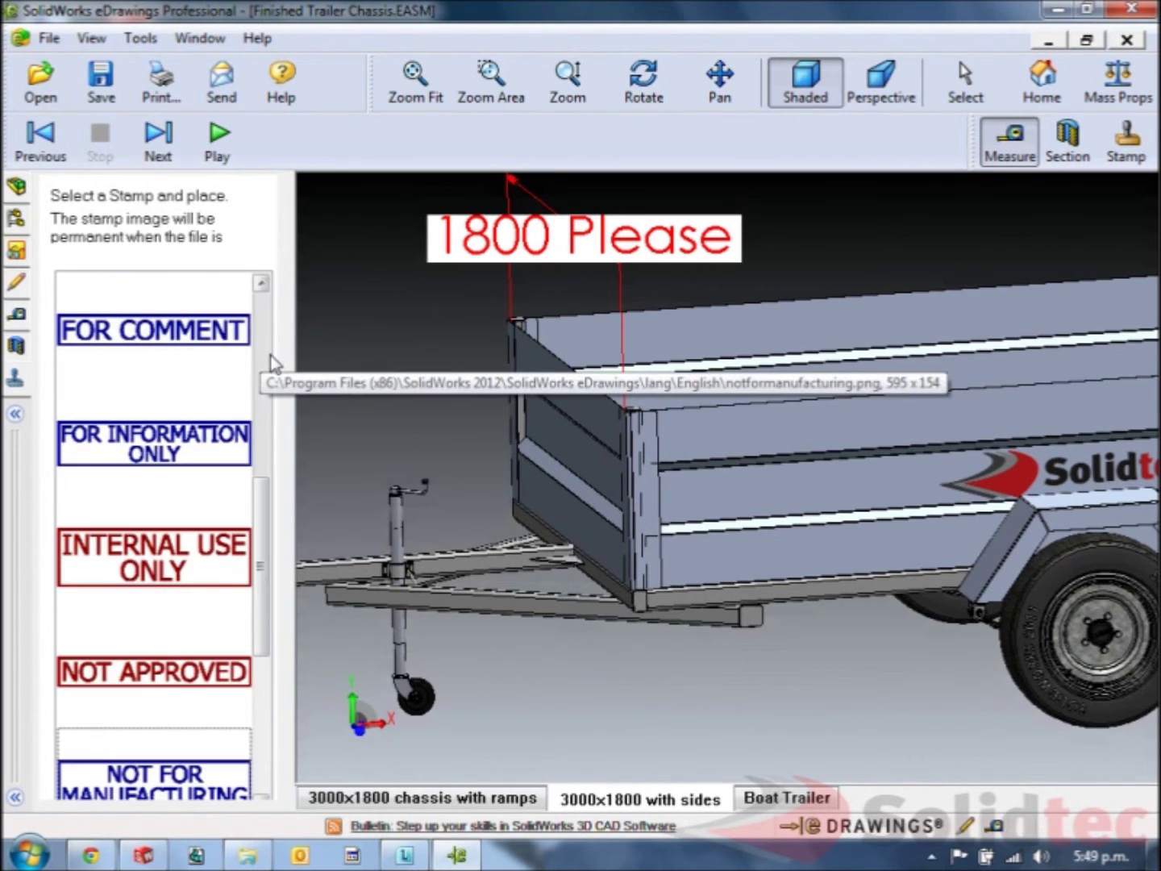
drag(179, 342, 794, 692)
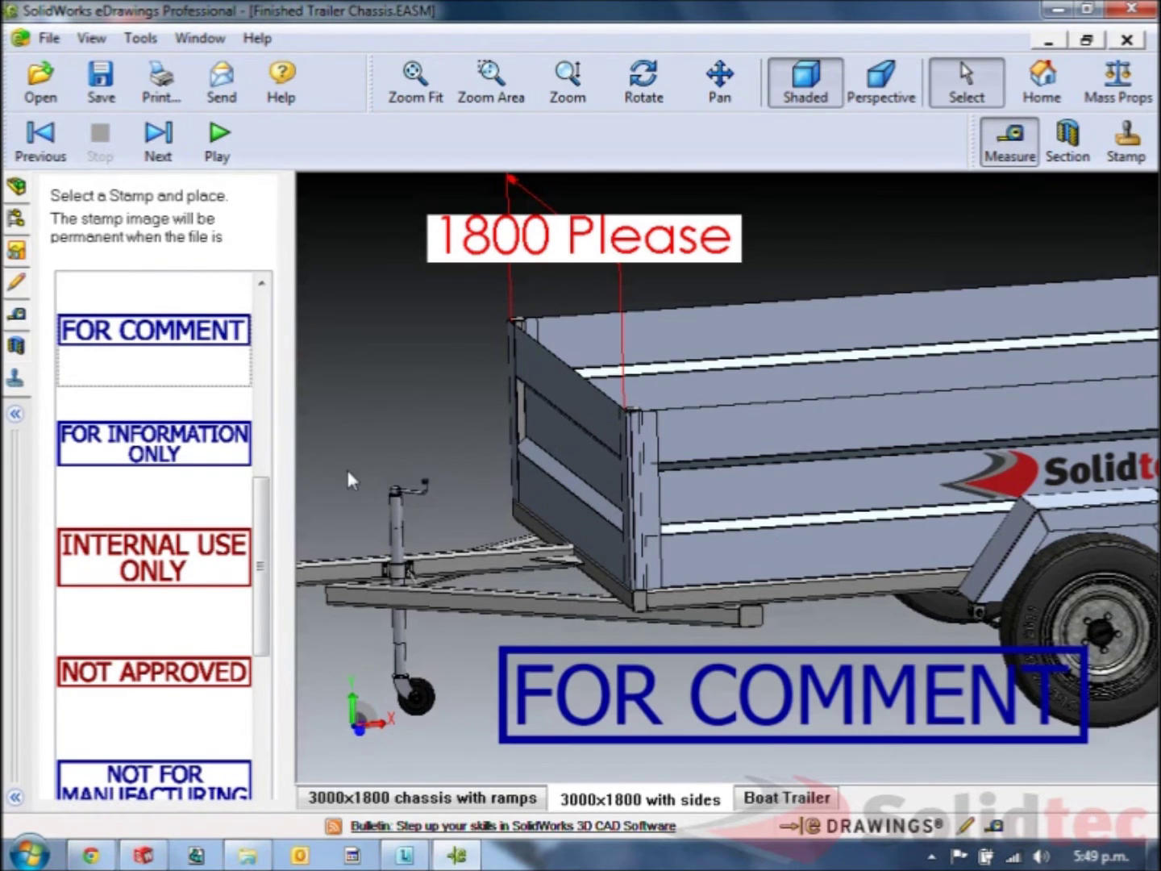
scroll(266, 385, up, 3)
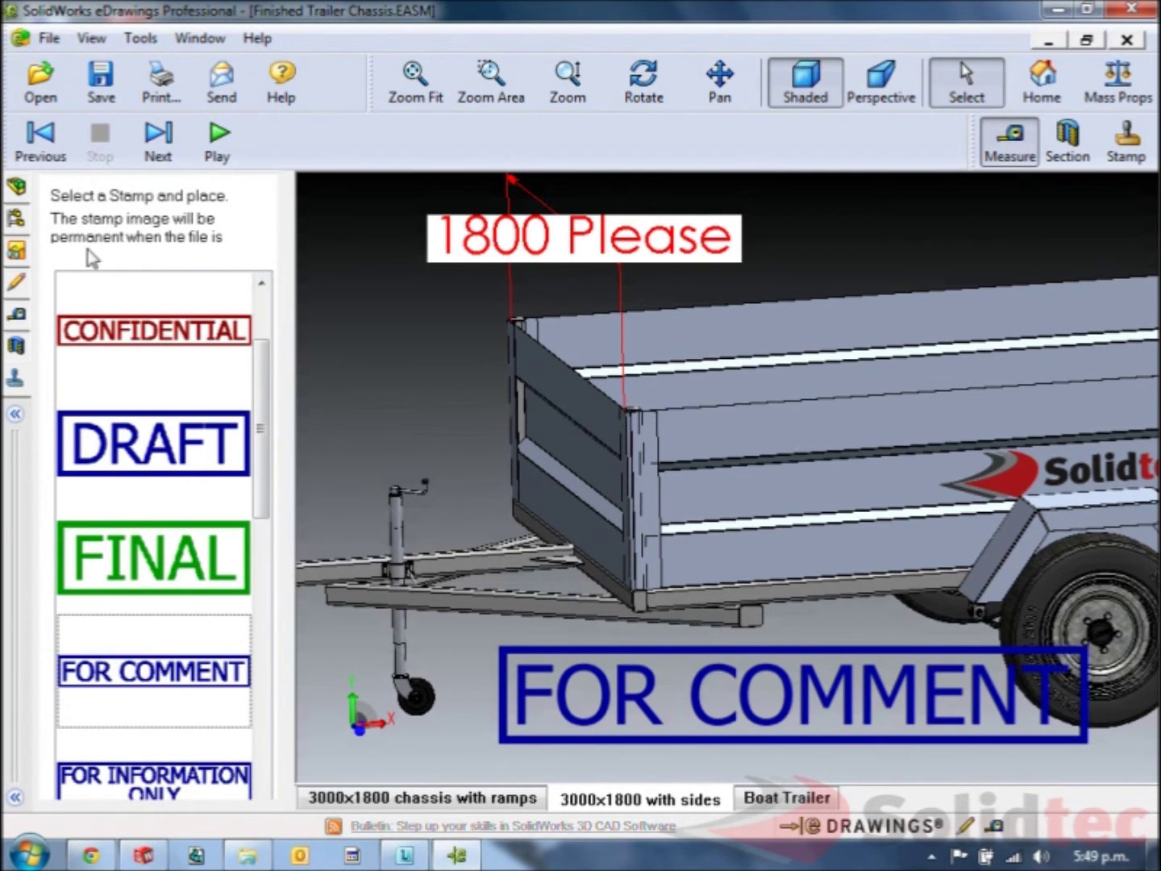
Filter the component list by "whee" and select the Wheel and Tyre-3 assembly
click(17, 190)
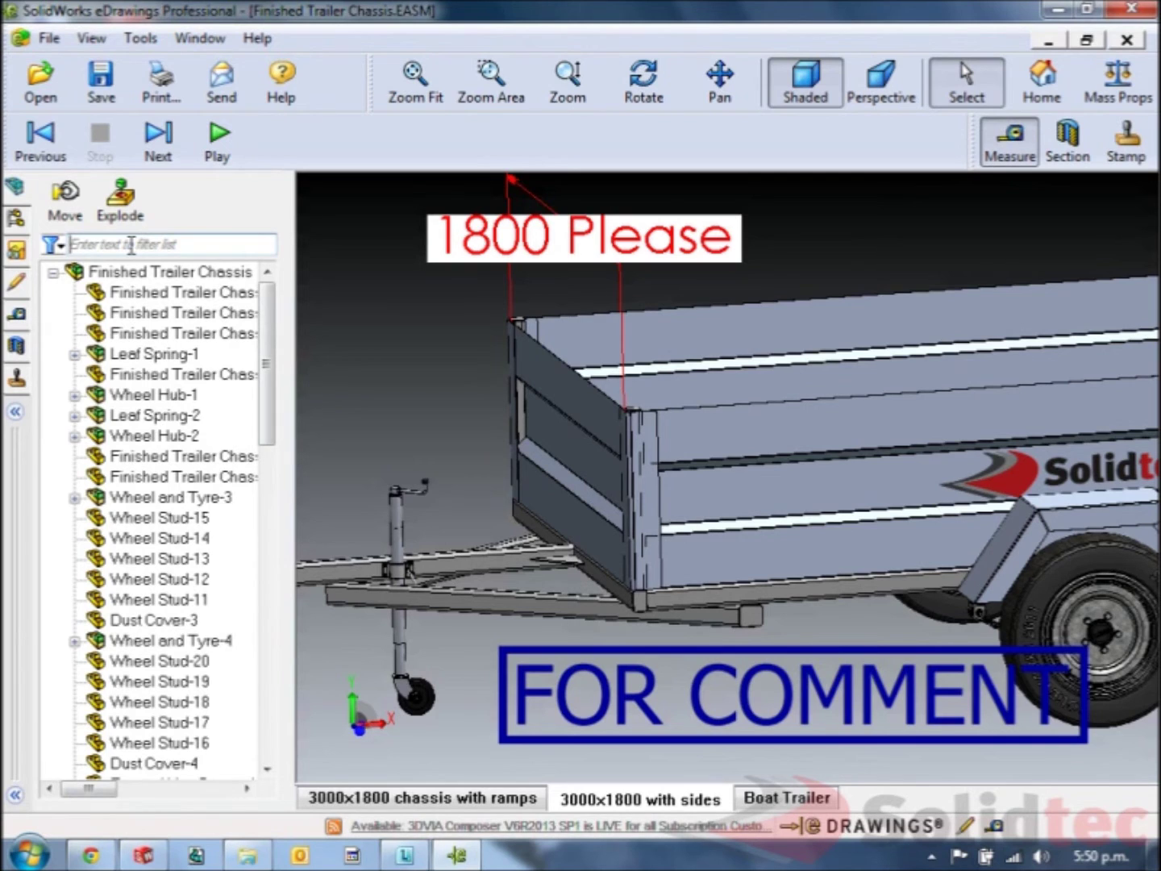
text(whel)
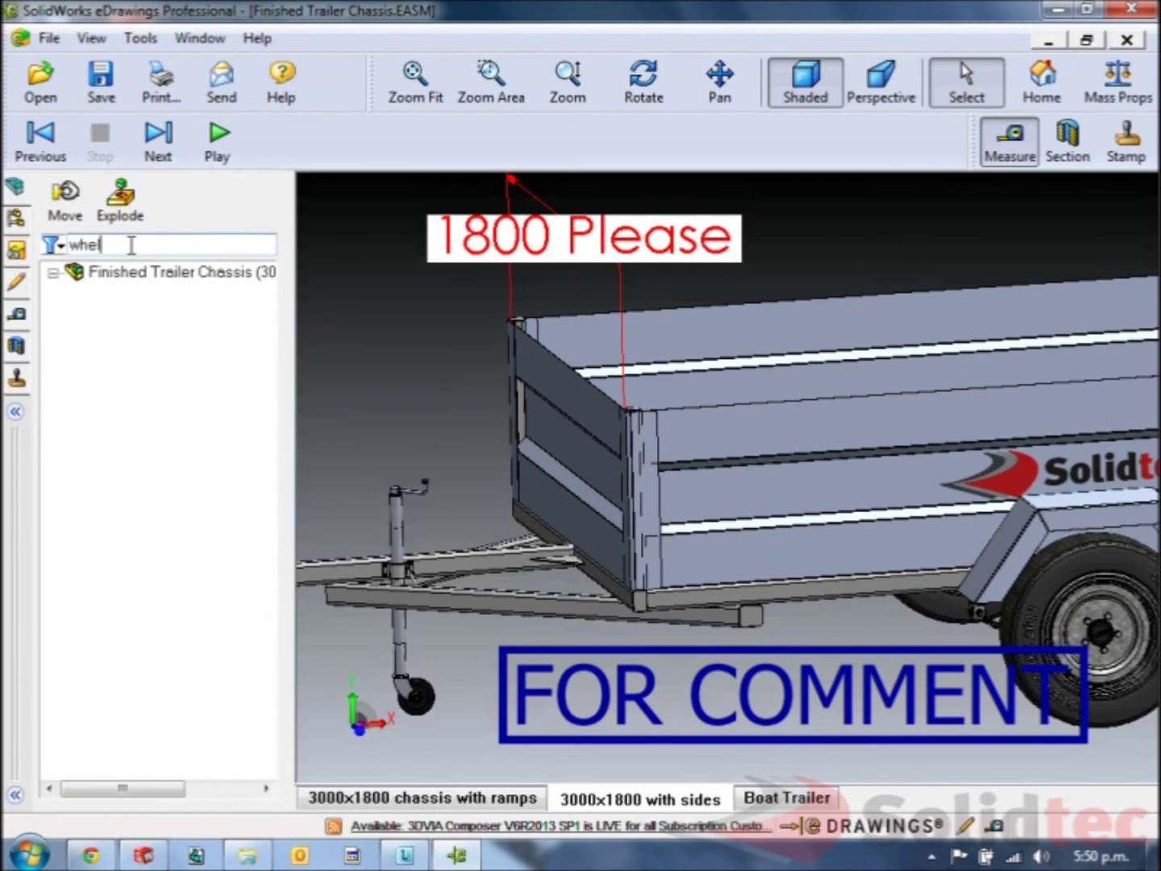
key(BackSpace)
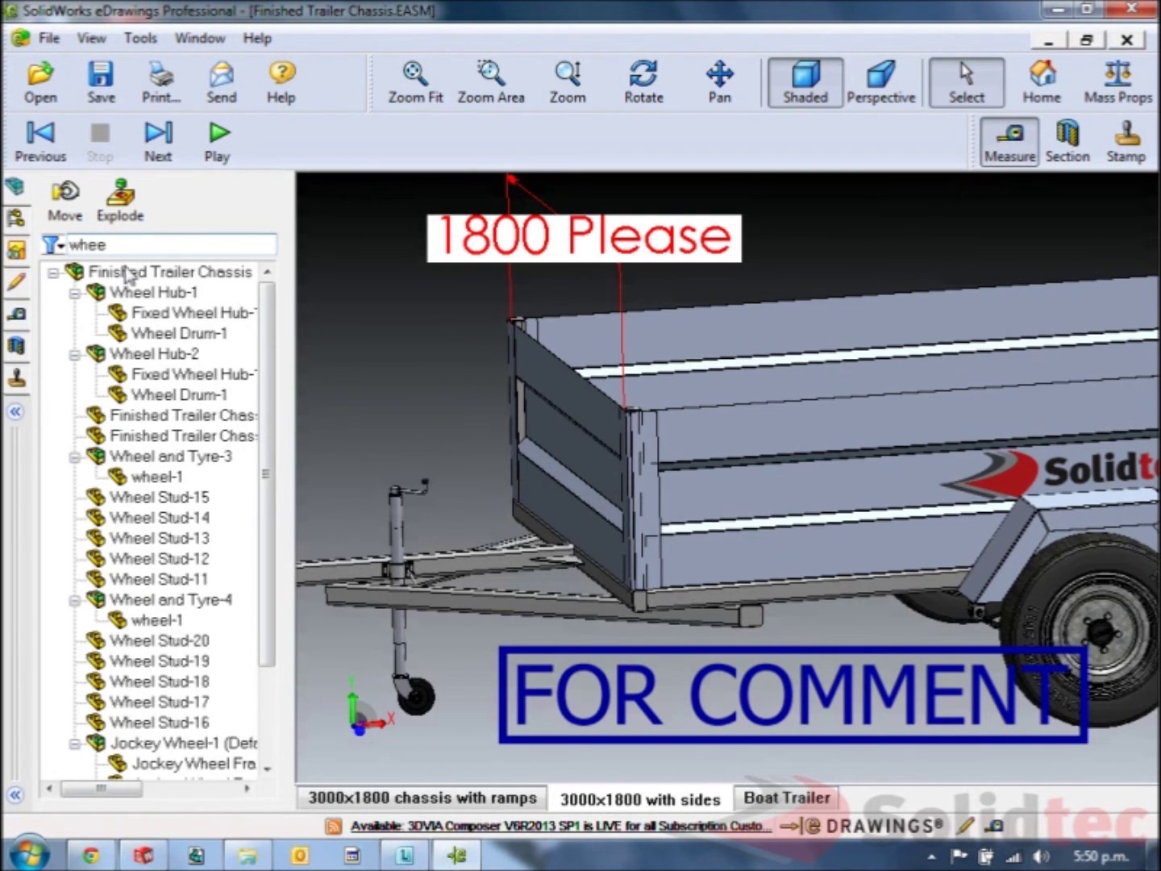
click(140, 293)
click(125, 354)
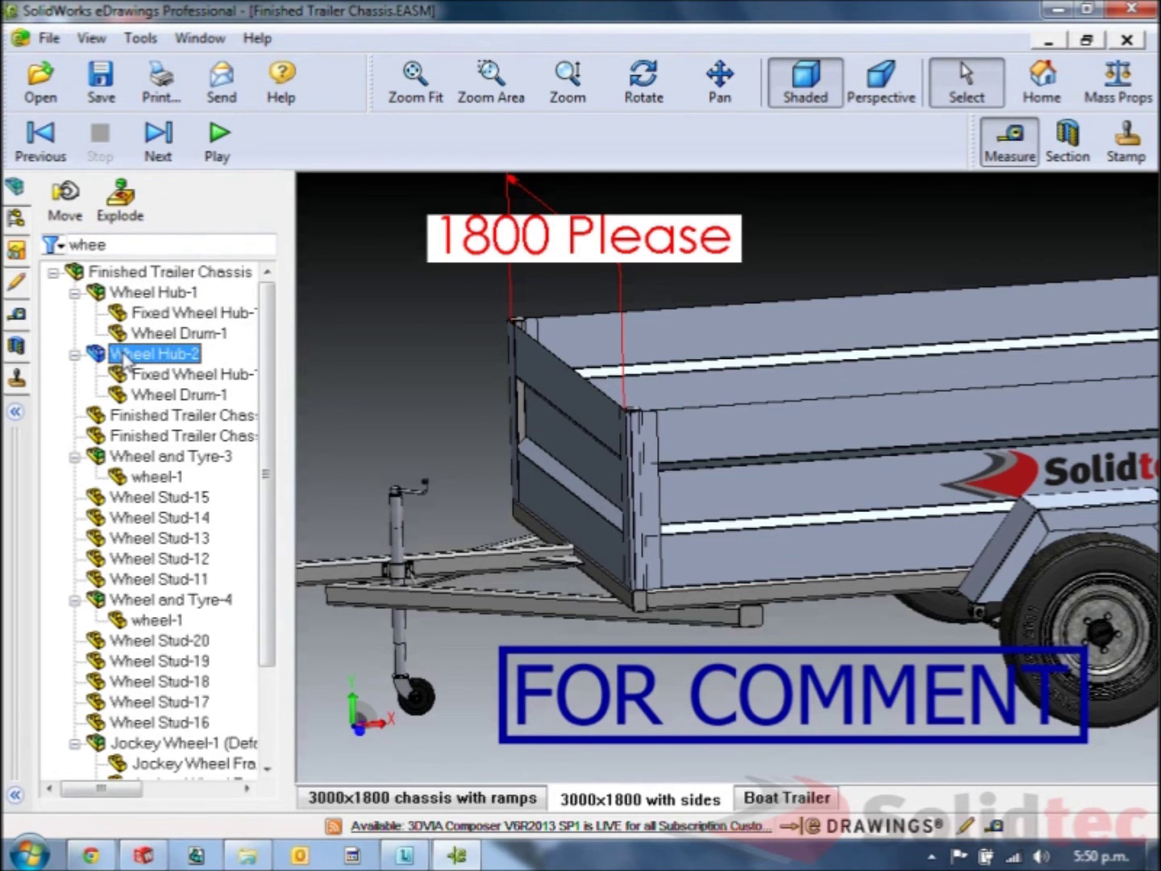
click(149, 456)
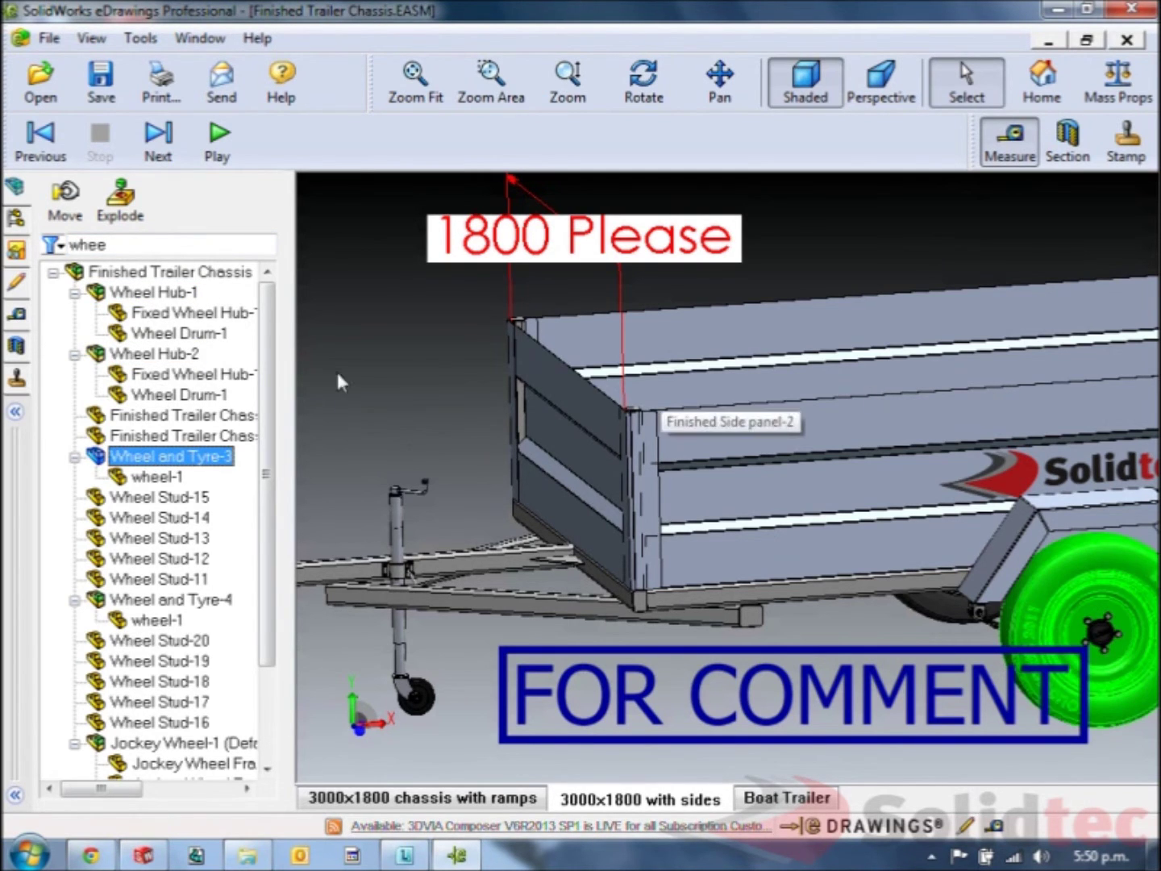
Move the wheel and tyre off the hub with the triad, to about X 833 mm and Y -680 mm
click(66, 198)
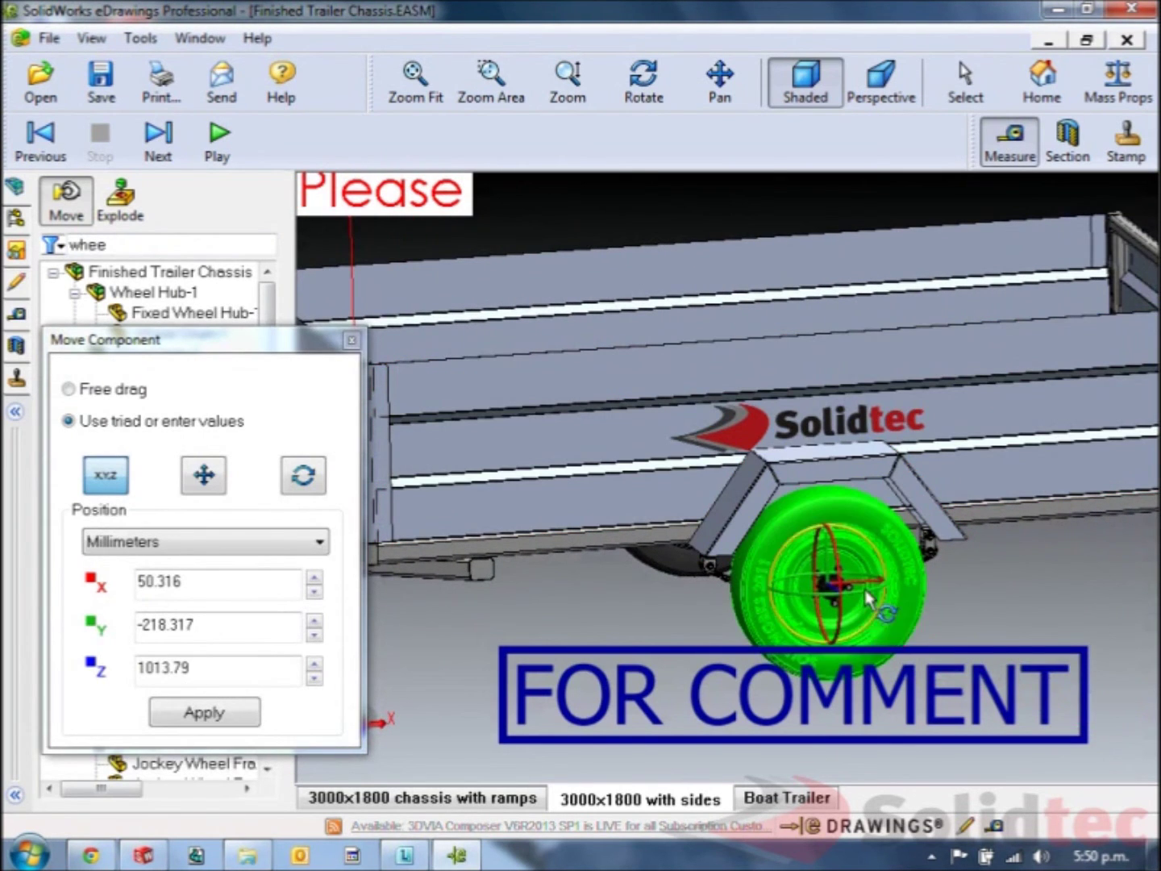
drag(869, 598, 1057, 569)
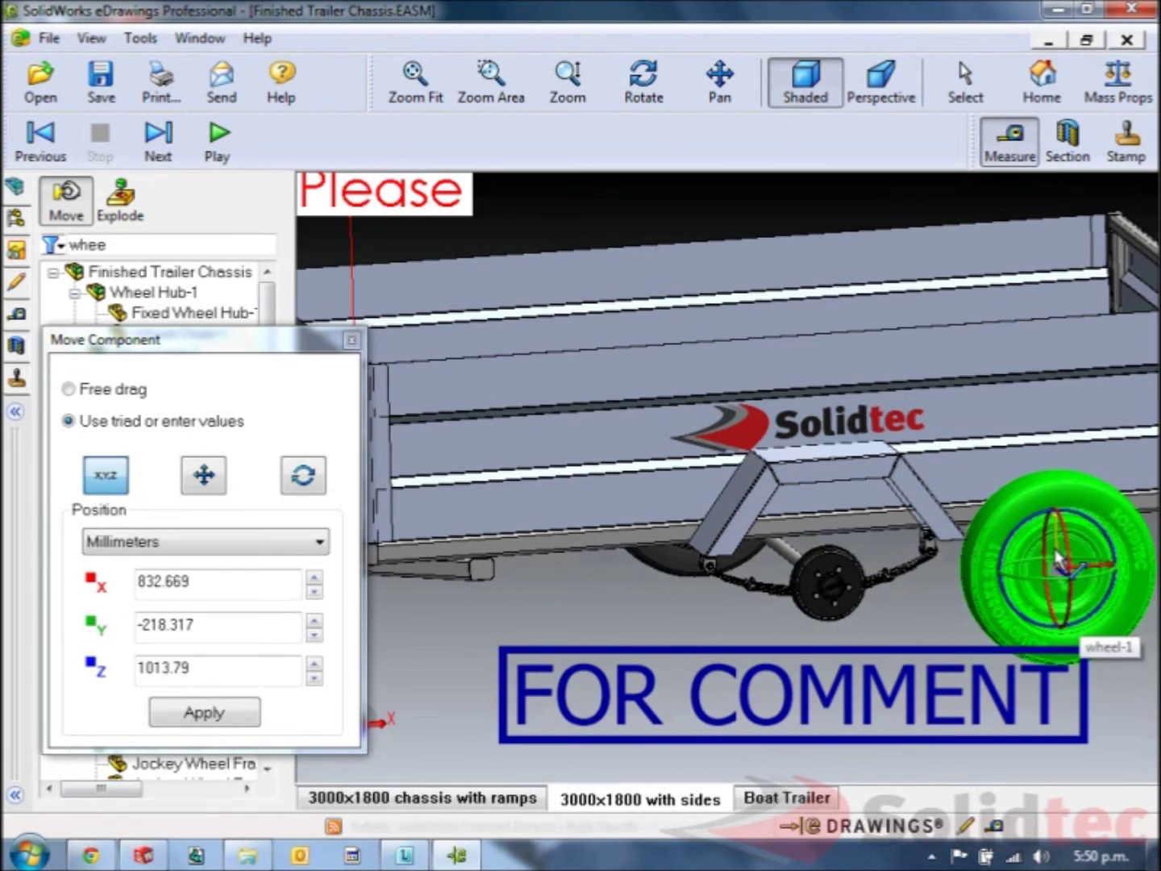
drag(1057, 555, 1061, 692)
click(827, 581)
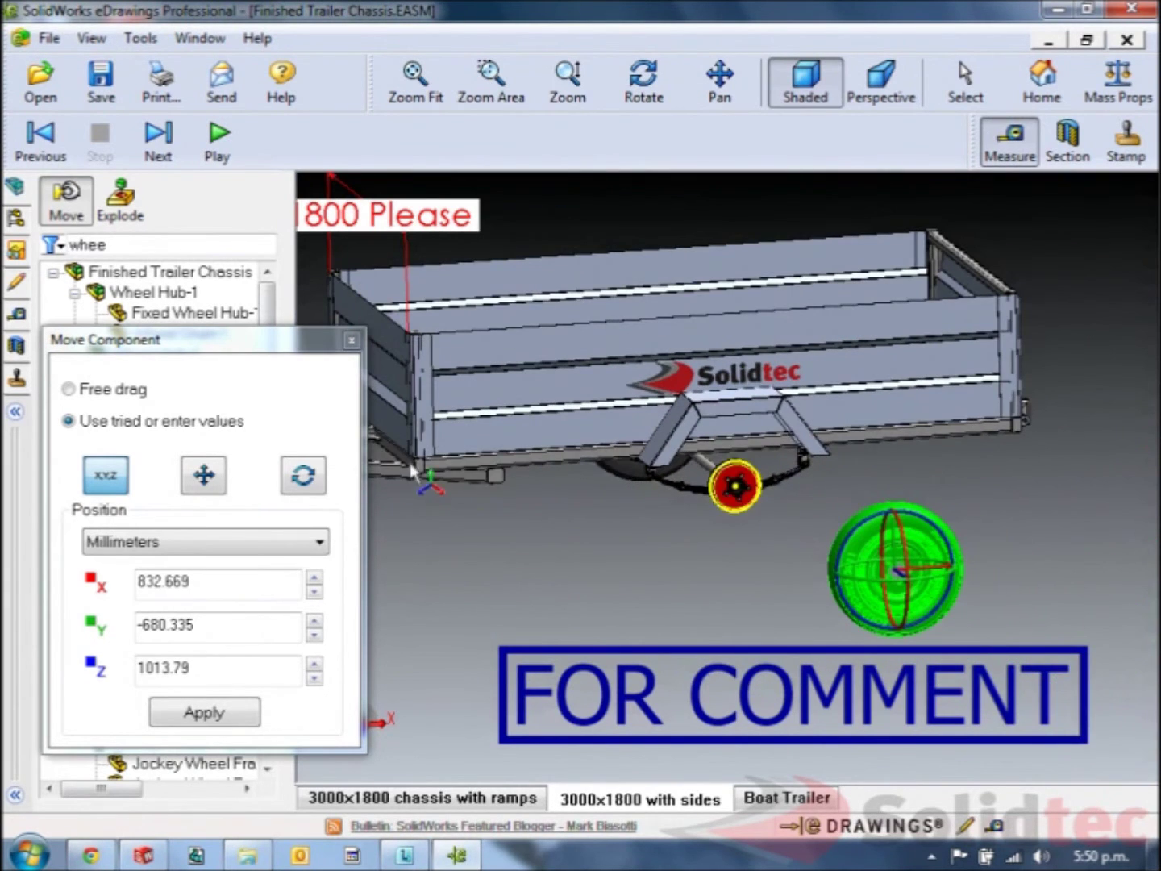
click(206, 713)
Move the wheel, wheel arch and near side panel away from the trailer with free positioning
click(68, 388)
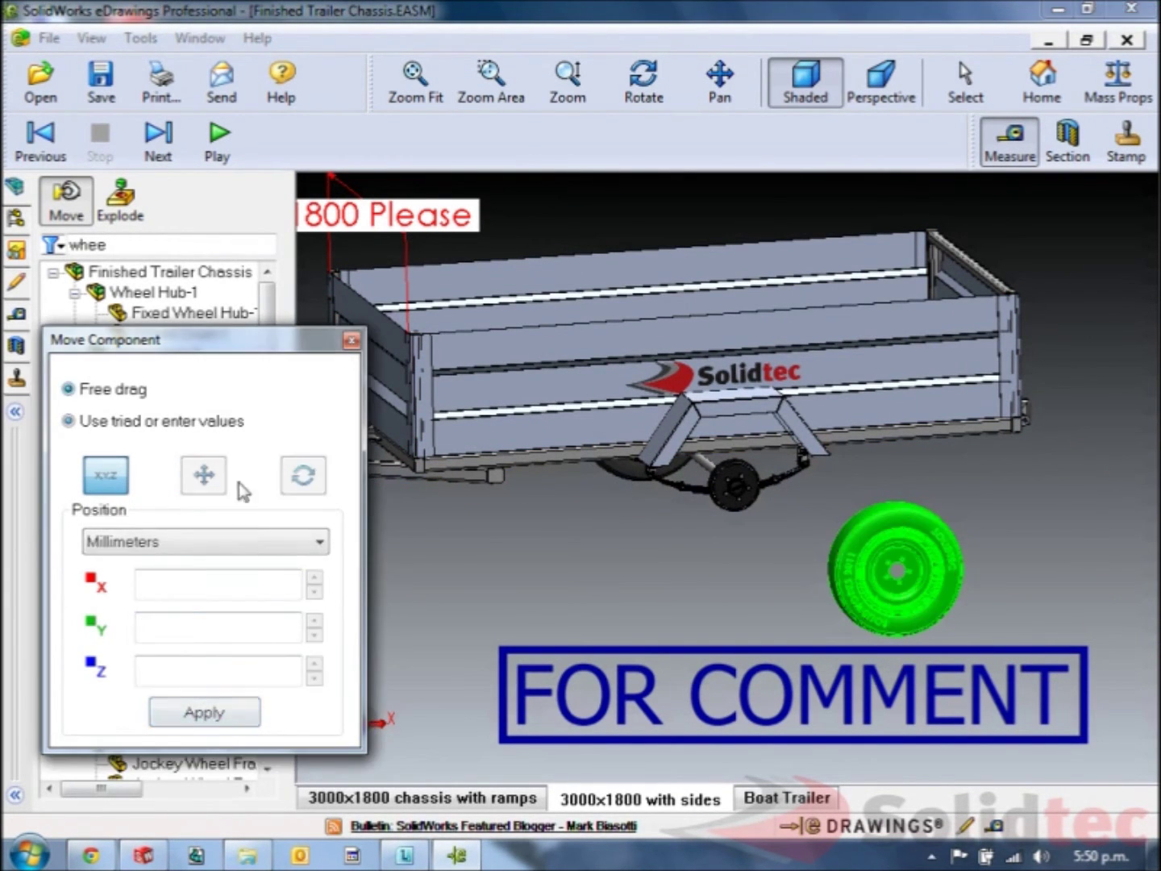
drag(953, 501, 1121, 338)
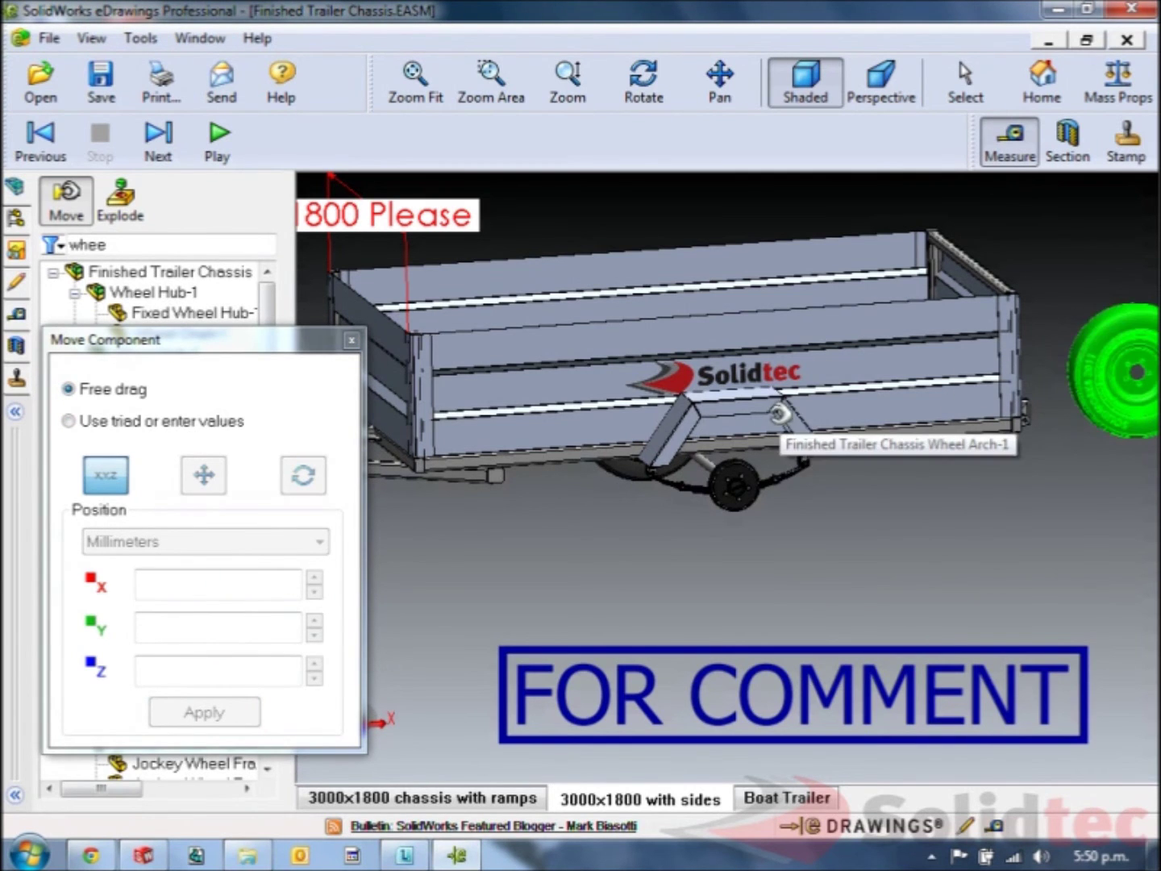
drag(773, 427, 996, 262)
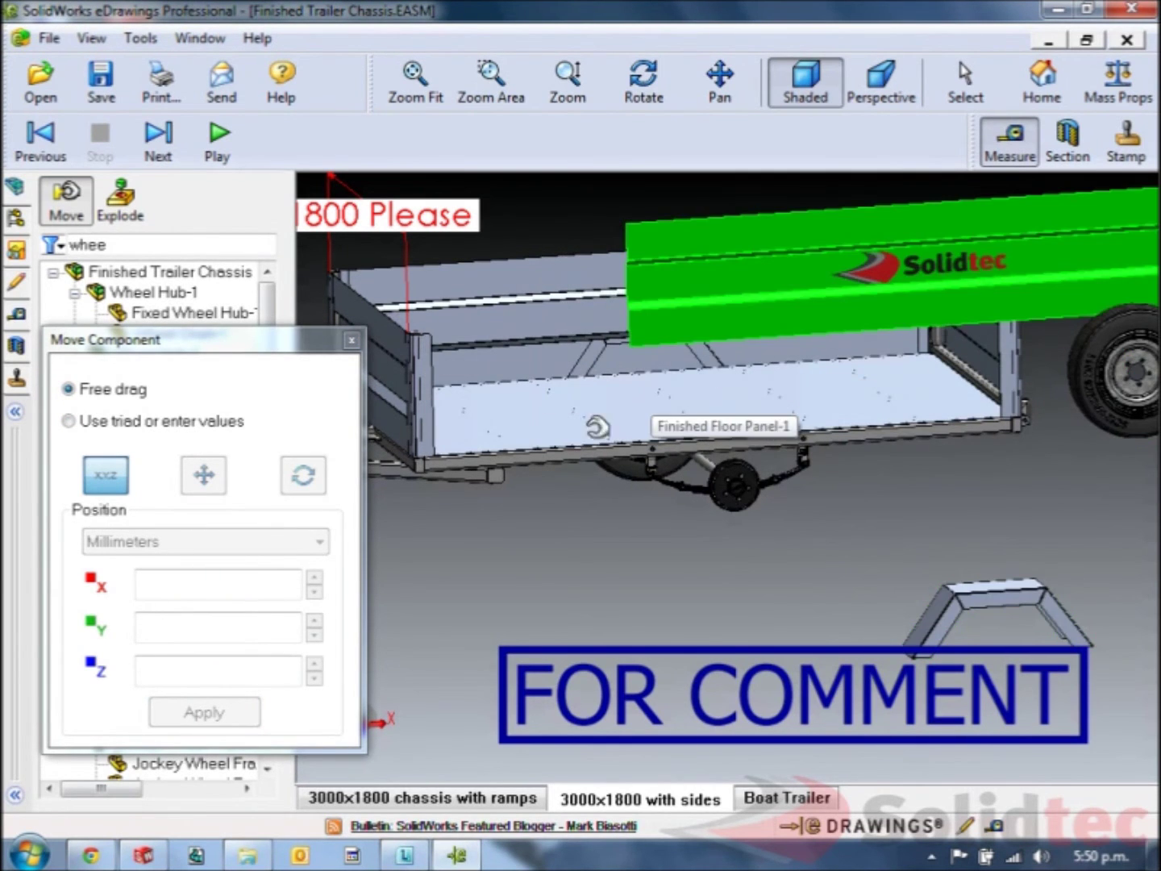
click(352, 343)
Explode the trailer assembly and collapse it back to its assembled state
click(120, 199)
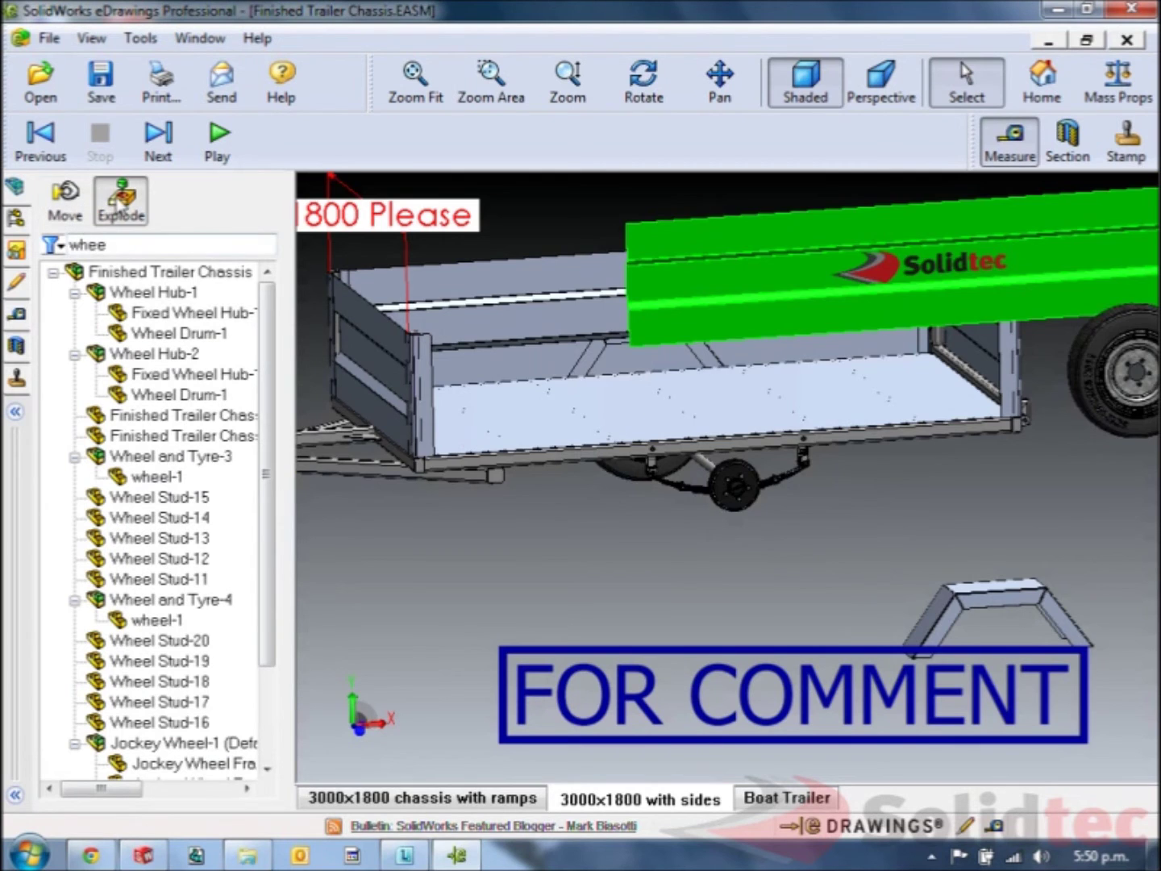
click(119, 200)
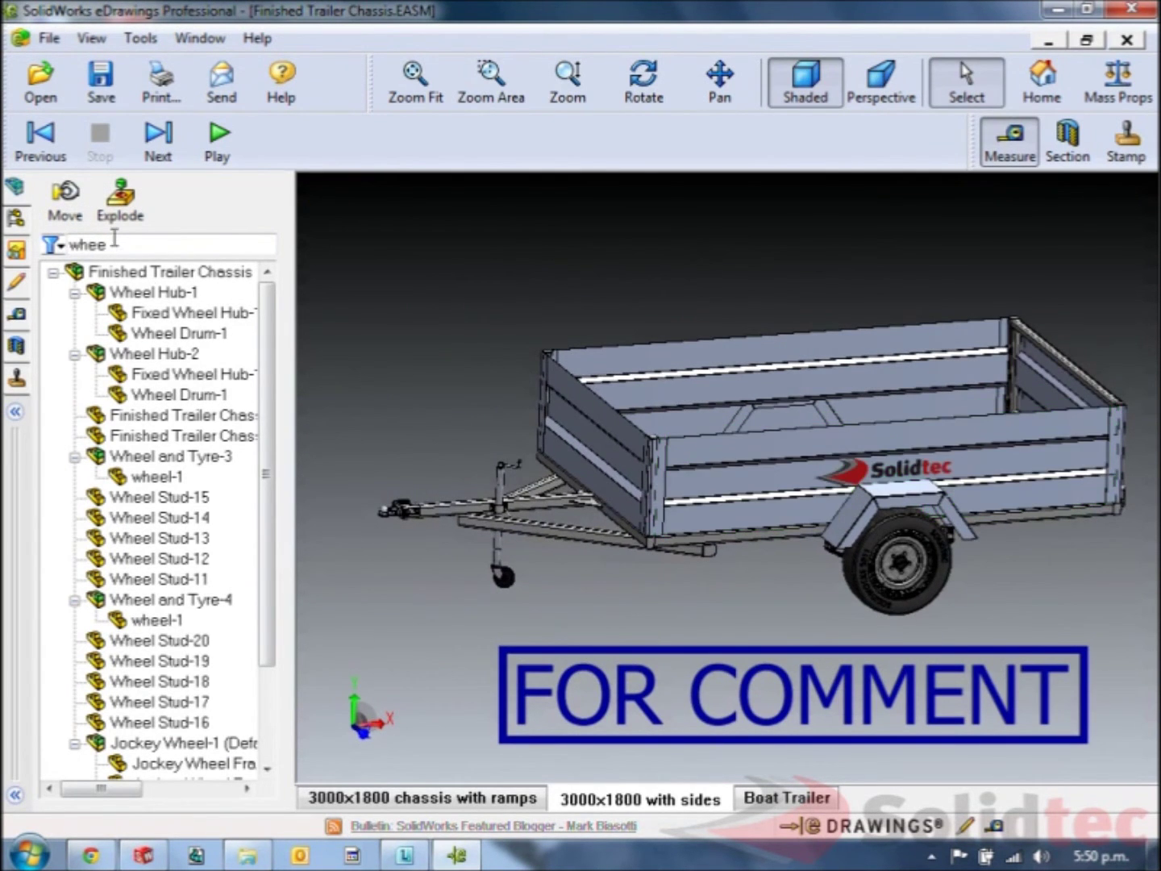
click(119, 200)
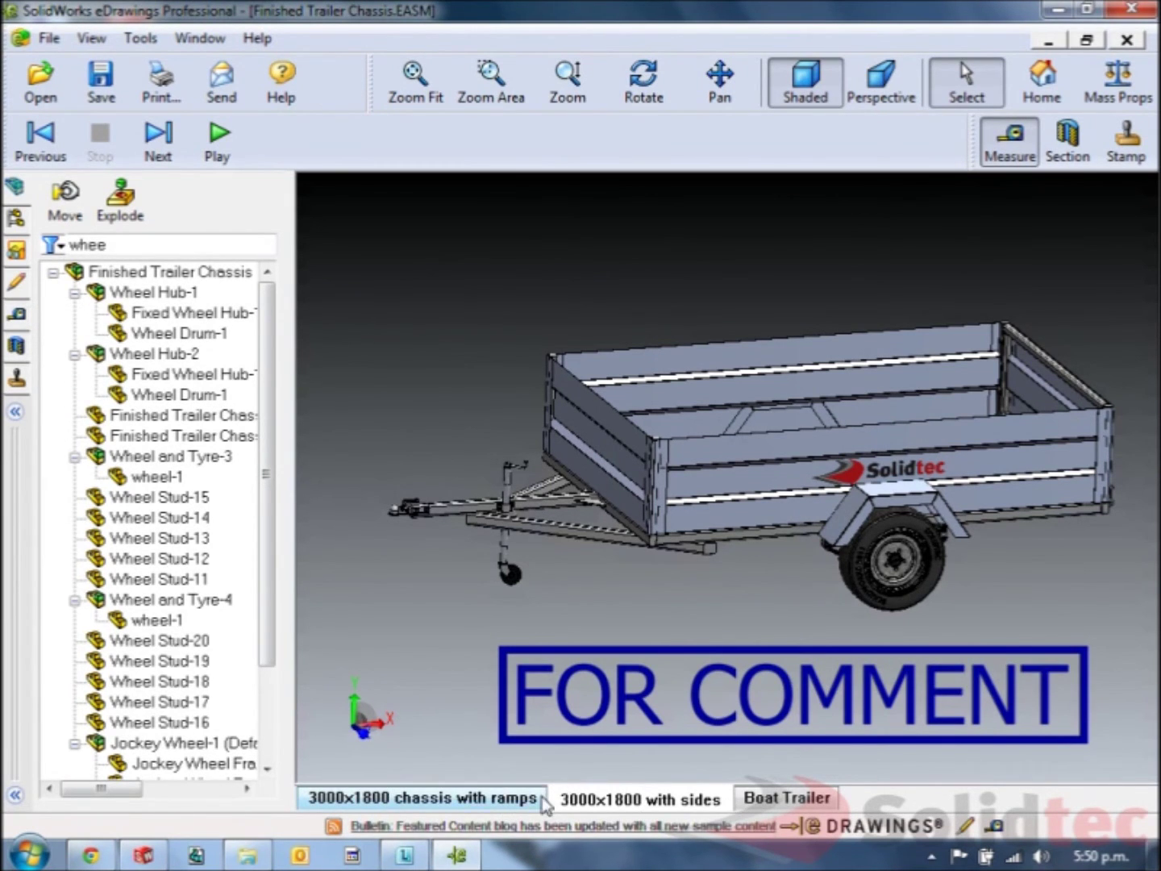
Inspect the 3000x1800 chassis with ramps and Boat Trailer configurations, and check the boat trailer's mass properties
click(376, 807)
mouse_move(705, 451)
middle_down()
mouse_move(658, 433)
mouse_move(706, 416)
mouse_move(708, 454)
middle_up()
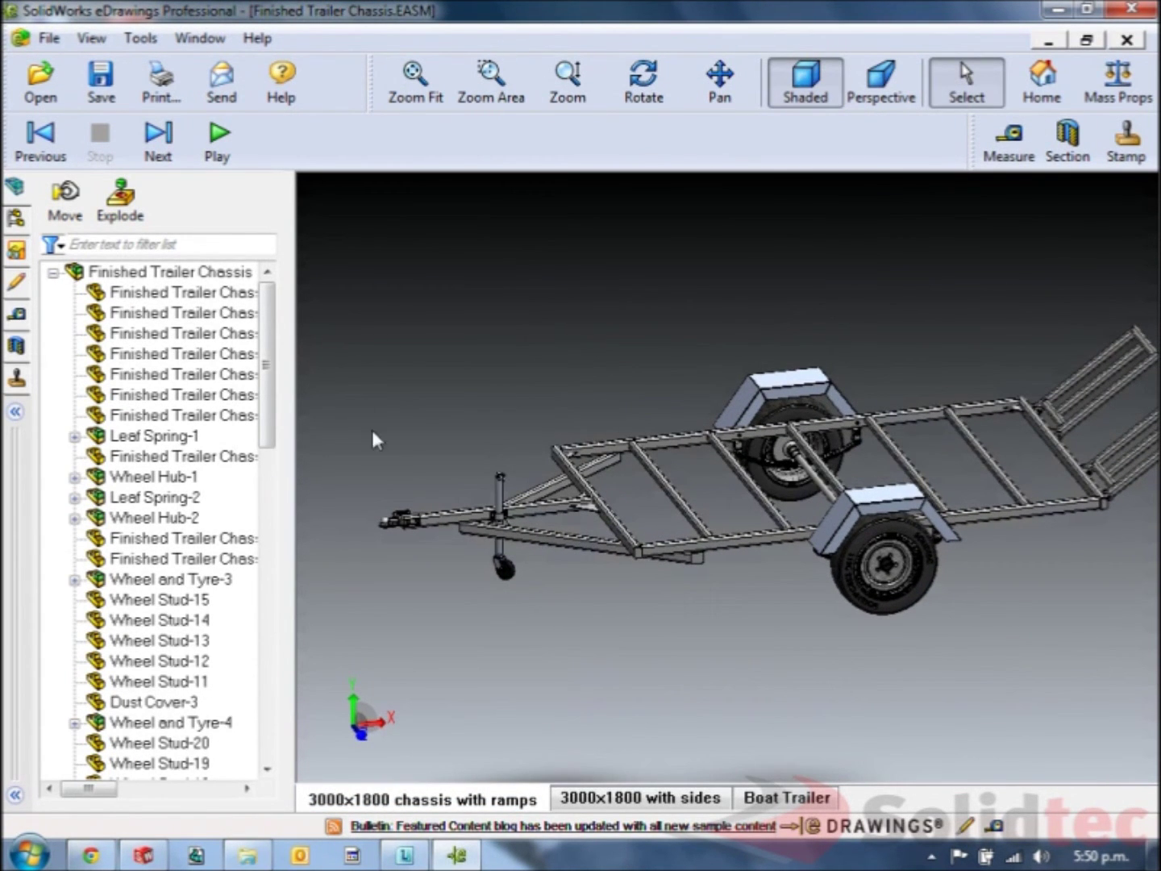
click(779, 811)
drag(831, 595, 904, 601)
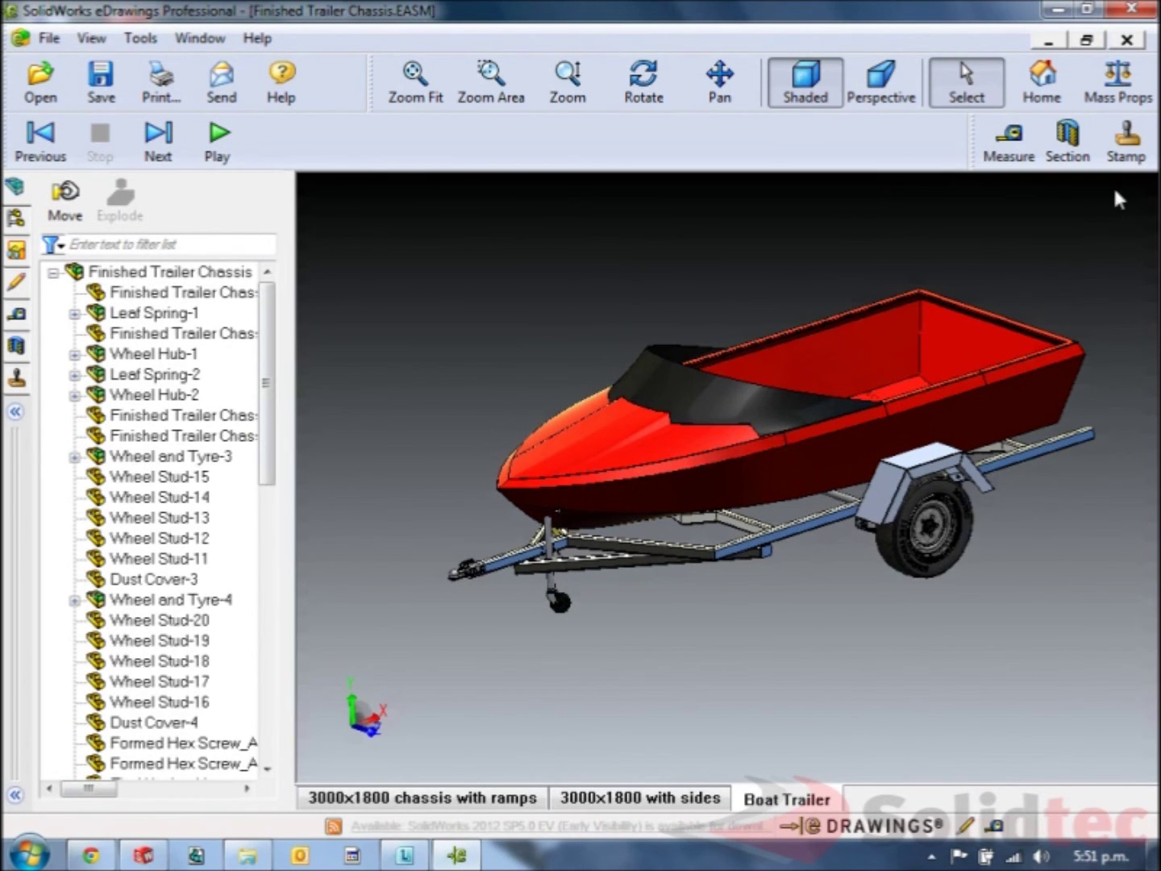
click(1122, 95)
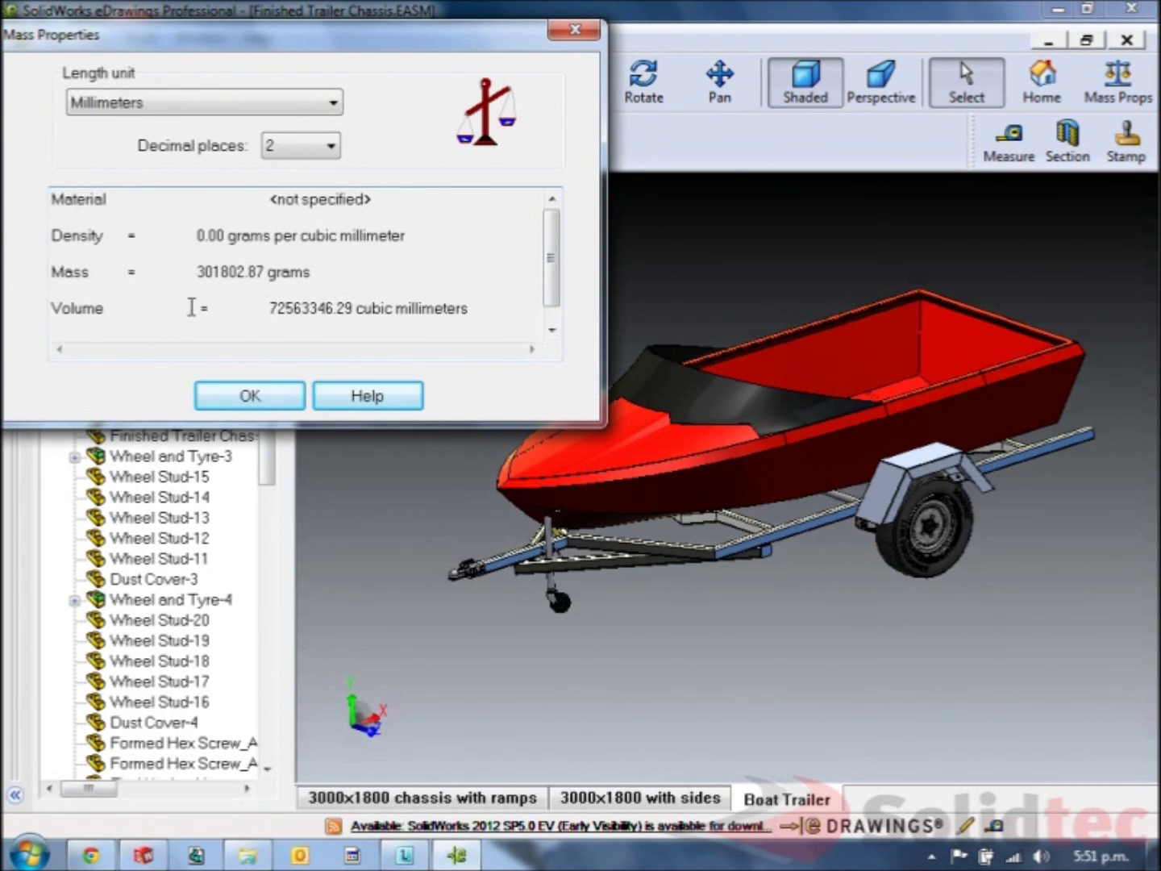
click(265, 399)
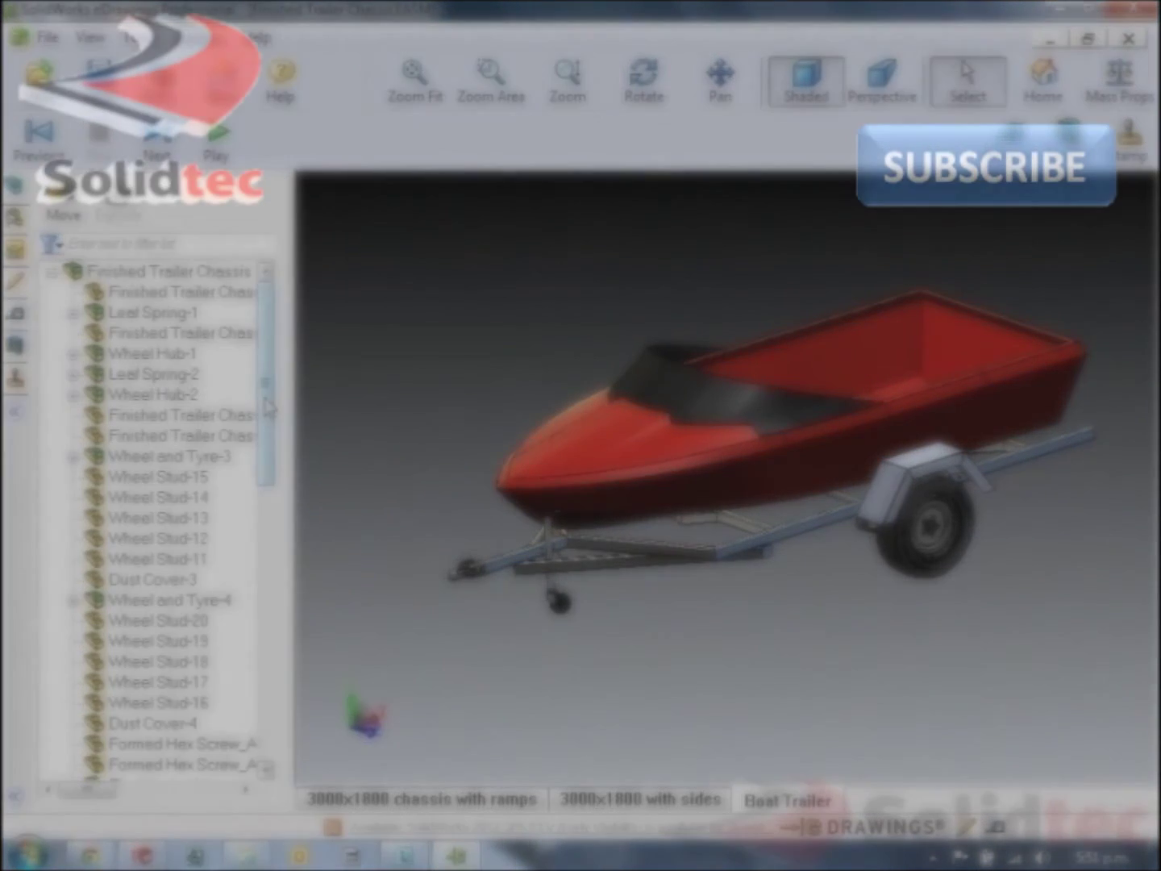